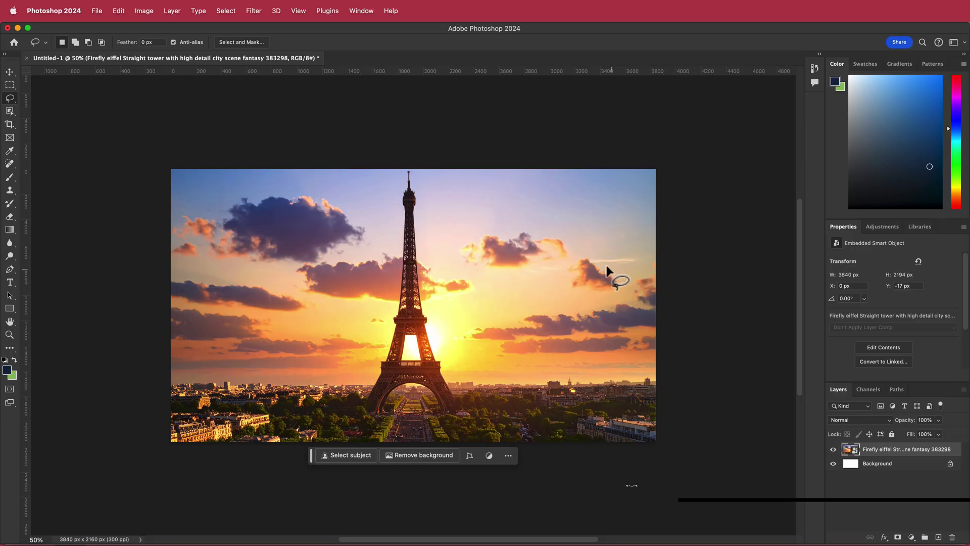
# Create a new blank 3840 × 2160 Photoshop document
pyautogui.hscroll(-2, 507, 254)
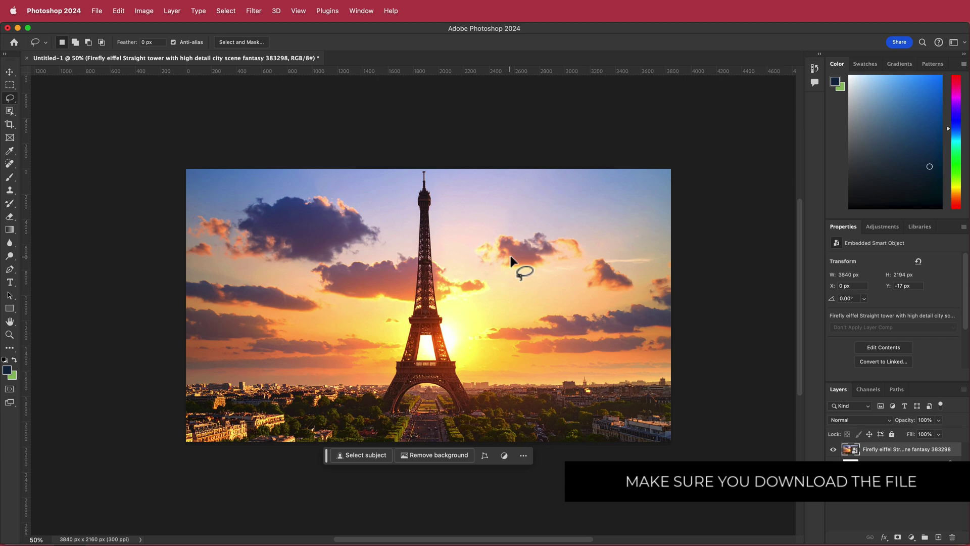
pyautogui.click(99, 14)
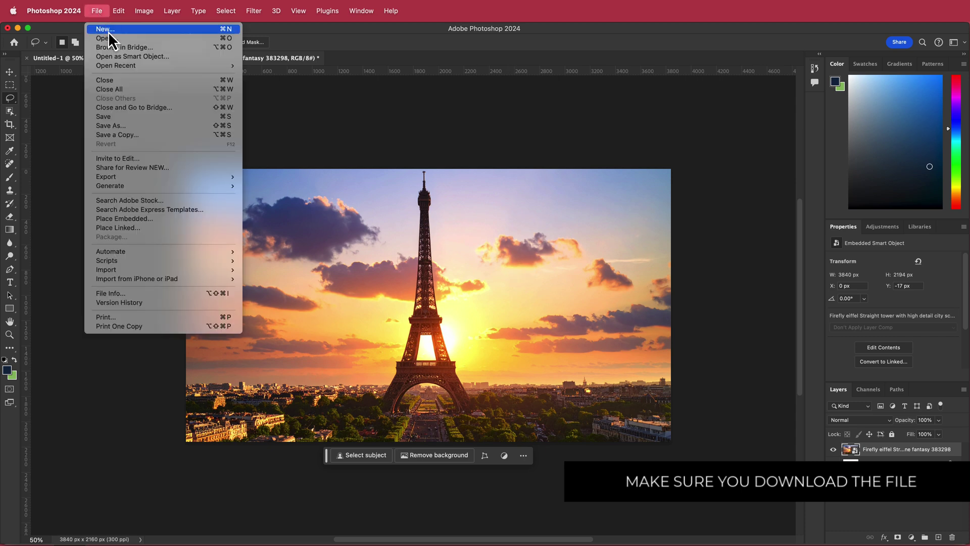
pyautogui.click(110, 31)
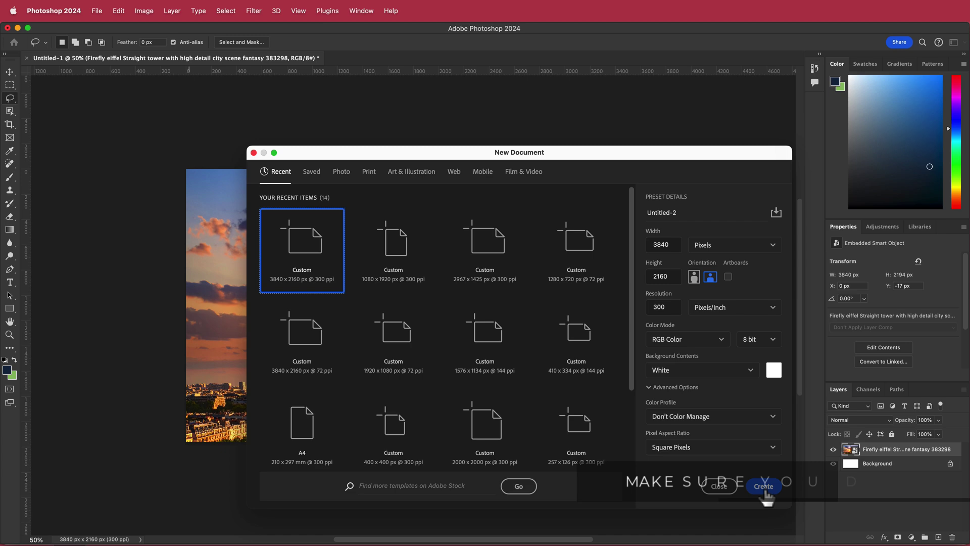
pyautogui.click(762, 487)
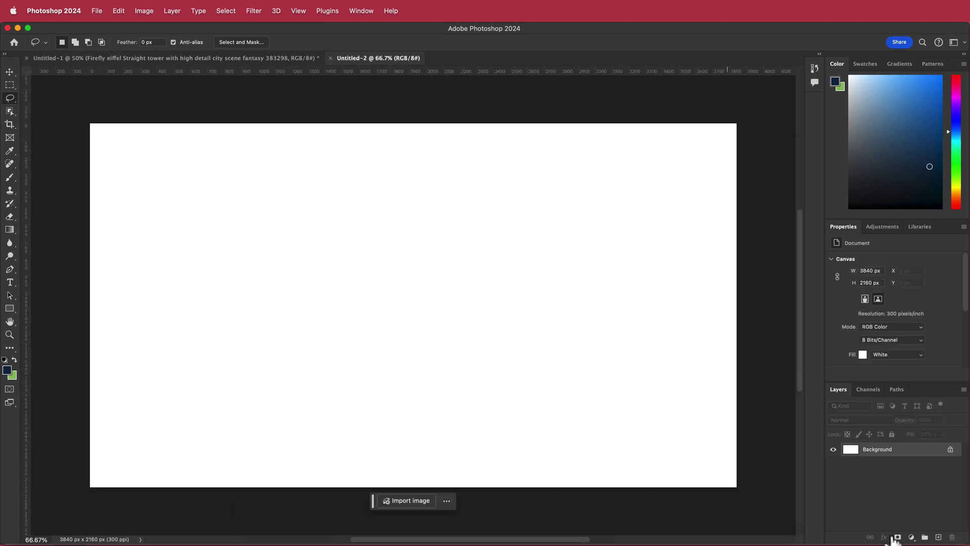
# Paste the Eiffel Tower image and stretch it to fill the canvas
pyautogui.press('super+v')
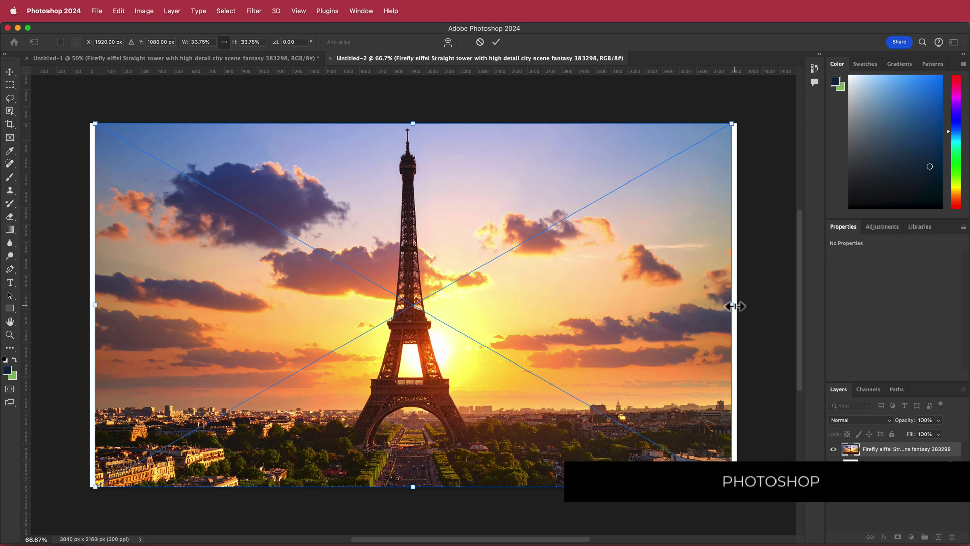
pyautogui.moveTo(731, 306); pyautogui.dragTo(736, 306)
pyautogui.moveTo(92, 304); pyautogui.dragTo(96, 316)
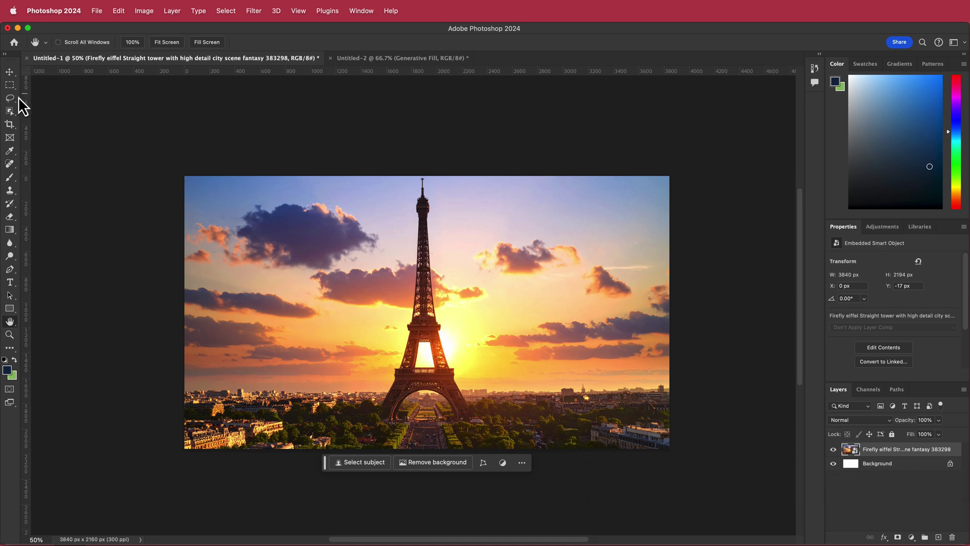
# Lasso the Eiffel Tower and generative-fill it away, keeping variation 2 of 3
pyautogui.click(10, 99)
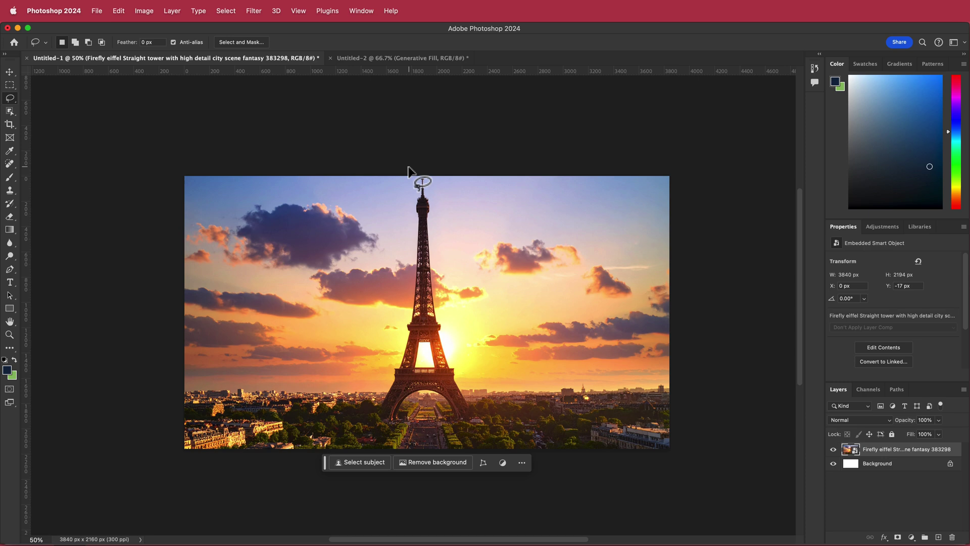
pyautogui.moveTo(409, 177)
pyautogui.mouseDown()
pyautogui.moveTo(363, 419)
pyautogui.moveTo(388, 430)
pyautogui.moveTo(412, 417)
pyautogui.moveTo(438, 420)
pyautogui.moveTo(480, 435)
pyautogui.moveTo(486, 406)
pyautogui.moveTo(455, 349)
pyautogui.moveTo(447, 202)
pyautogui.moveTo(436, 163)
pyautogui.moveTo(413, 157)
pyautogui.mouseUp()
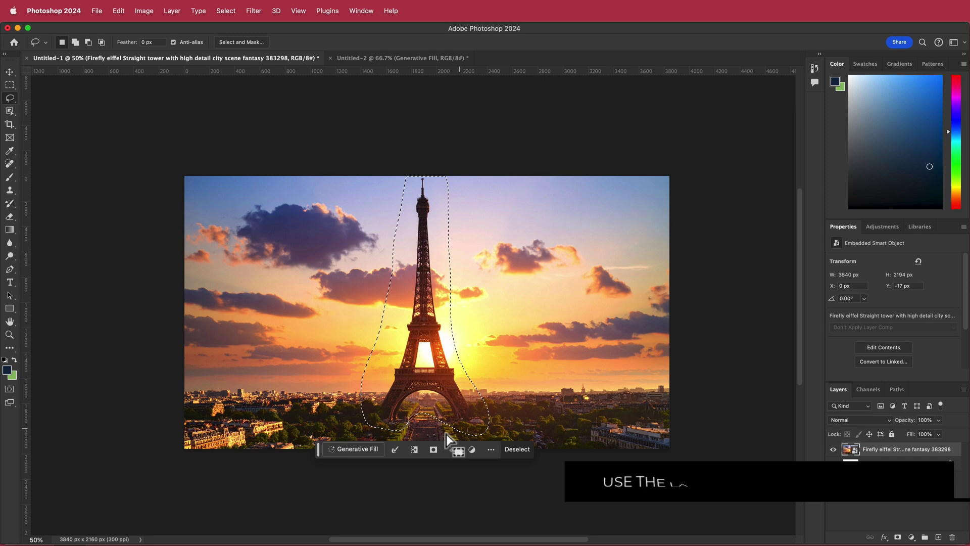
pyautogui.click(352, 451)
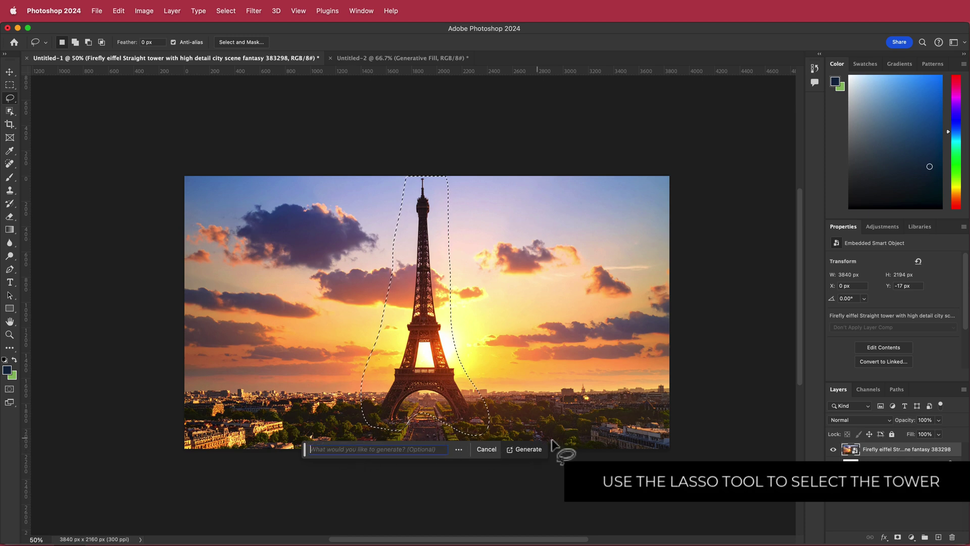
pyautogui.click(525, 451)
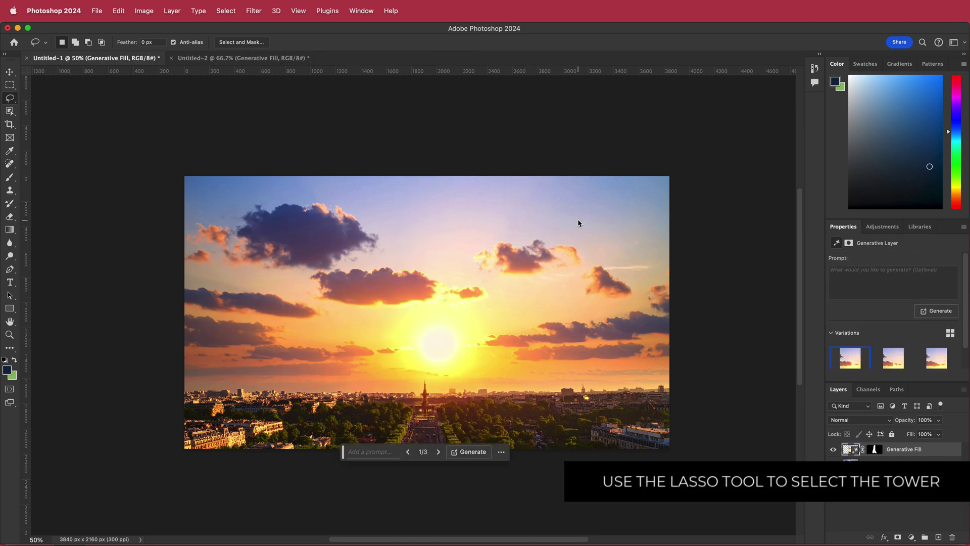
pyautogui.click(437, 451)
pyautogui.click(406, 453)
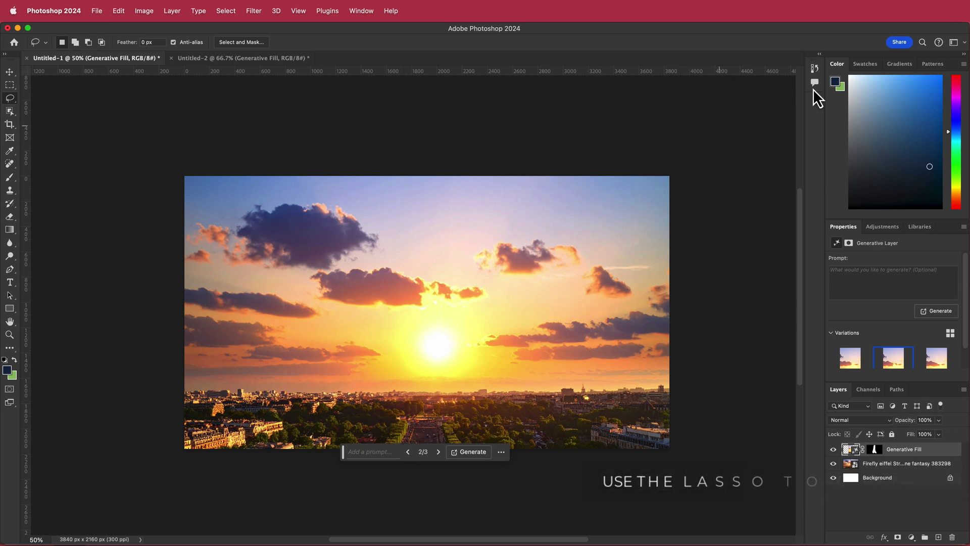
pyautogui.press('v')
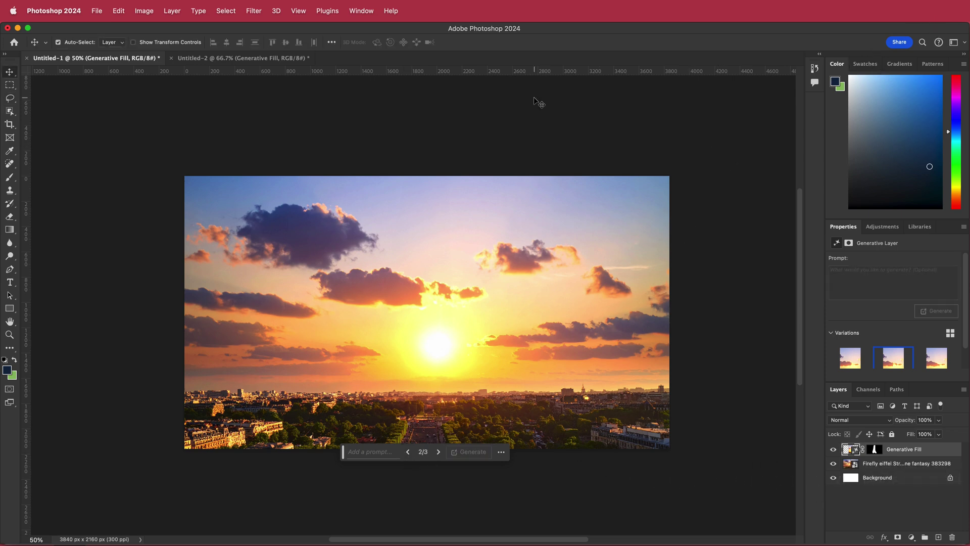
# Quick Export the tower-free sunset as a PNG, then hide the Generative Fill layer
pyautogui.click(96, 16)
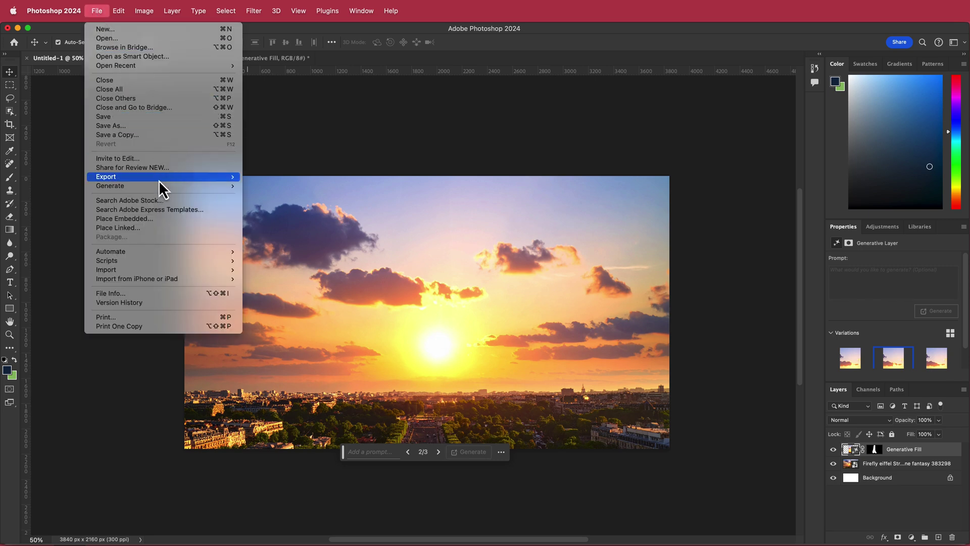
pyautogui.moveTo(163, 176)
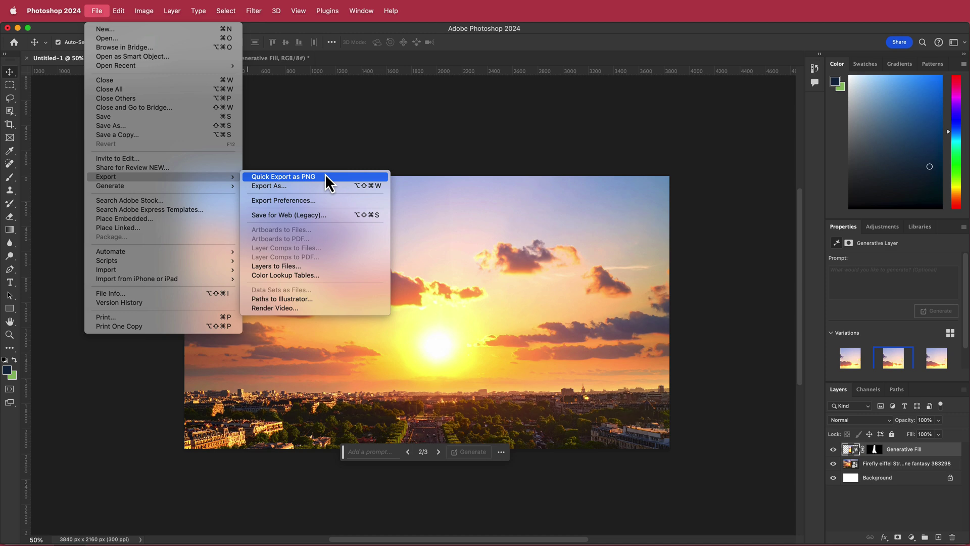
pyautogui.click(726, 238)
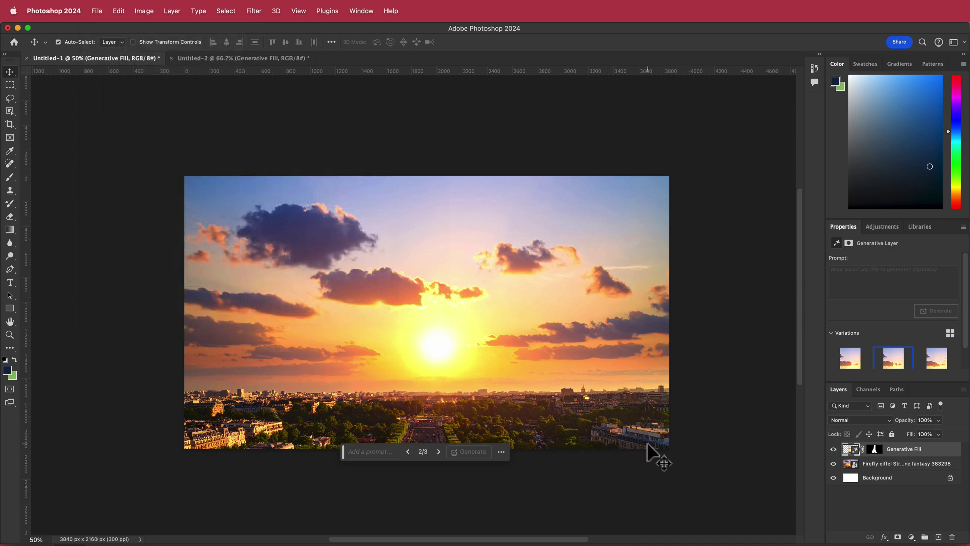
pyautogui.click(833, 450)
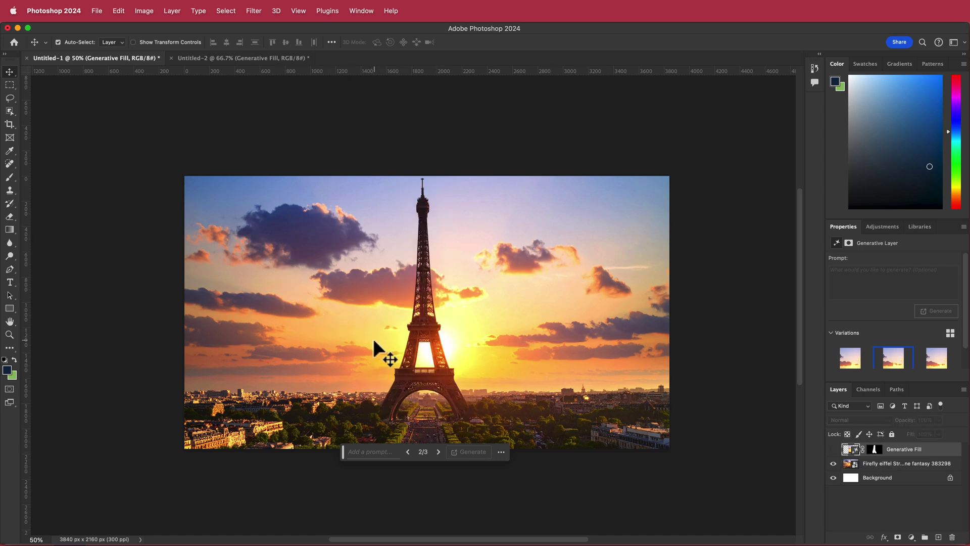
pyautogui.click(96, 10)
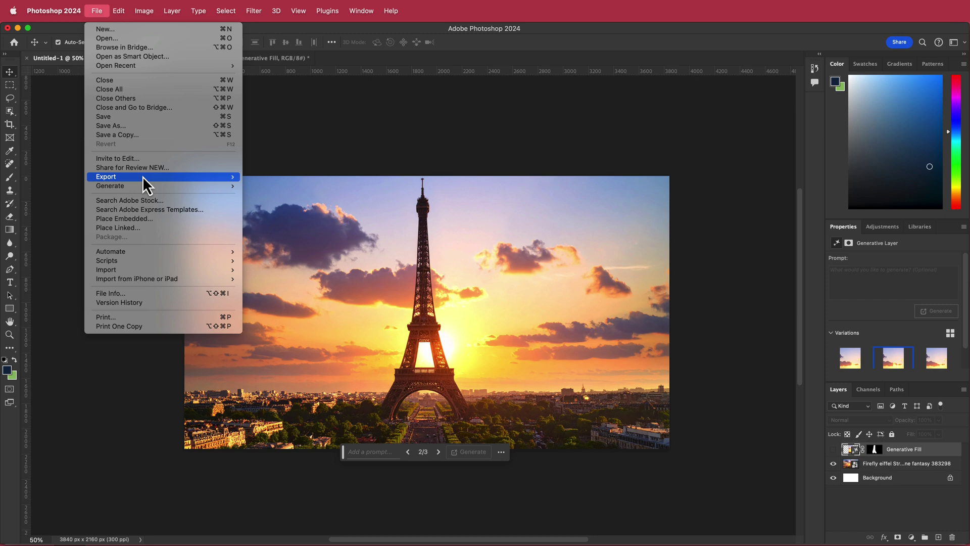
# Create Comp 1 at 4K UHD 3840 × 2160, 30 fps, lasting 0:00:15:00
pyautogui.moveTo(143, 177)
pyautogui.click(526, 107)
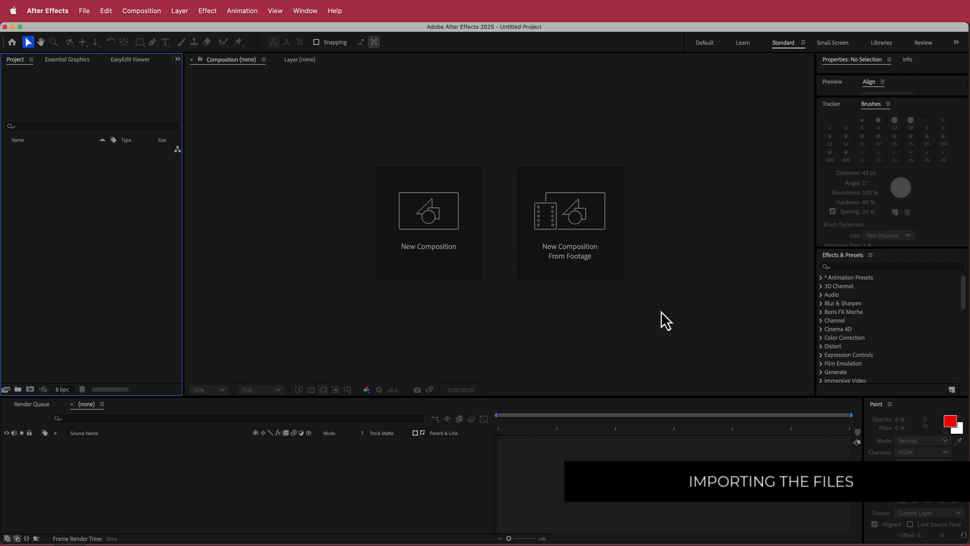
pyautogui.click(456, 255)
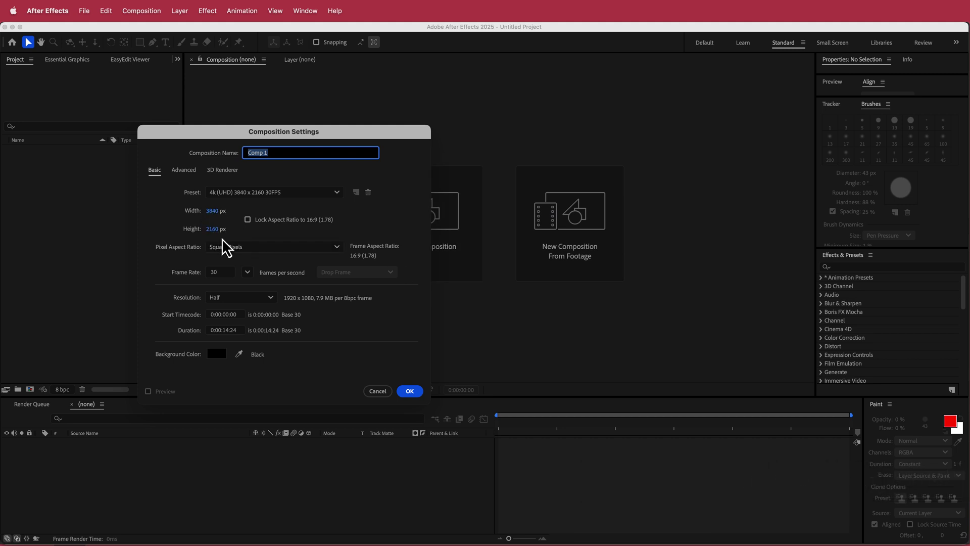
pyautogui.click(227, 330)
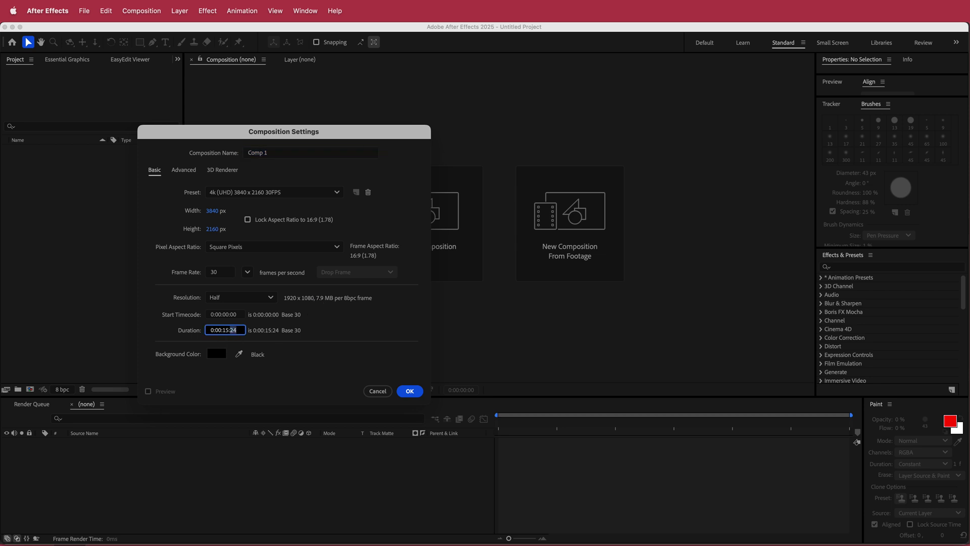
pyautogui.click(410, 392)
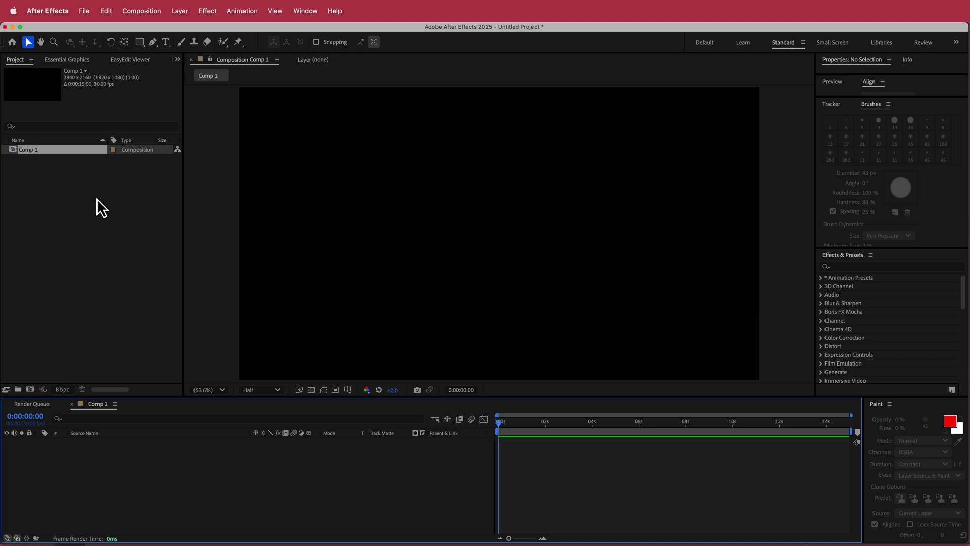
# Import eiffel-v1.png and Eiffel-with tower.png into Comp 1, toggling the tower layer to compare
pyautogui.moveTo(96, 199); pyautogui.dragTo(526, 344)
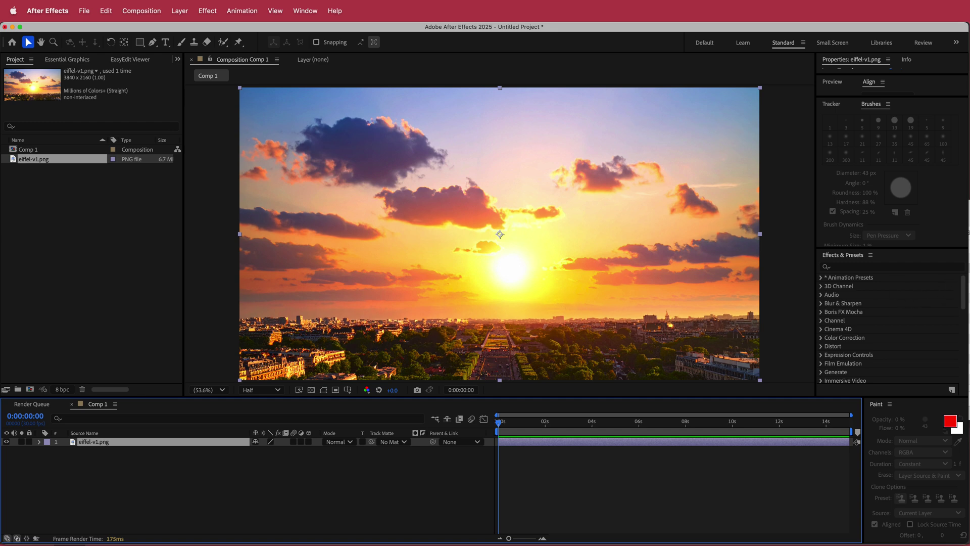
pyautogui.moveTo(44, 168); pyautogui.dragTo(145, 447)
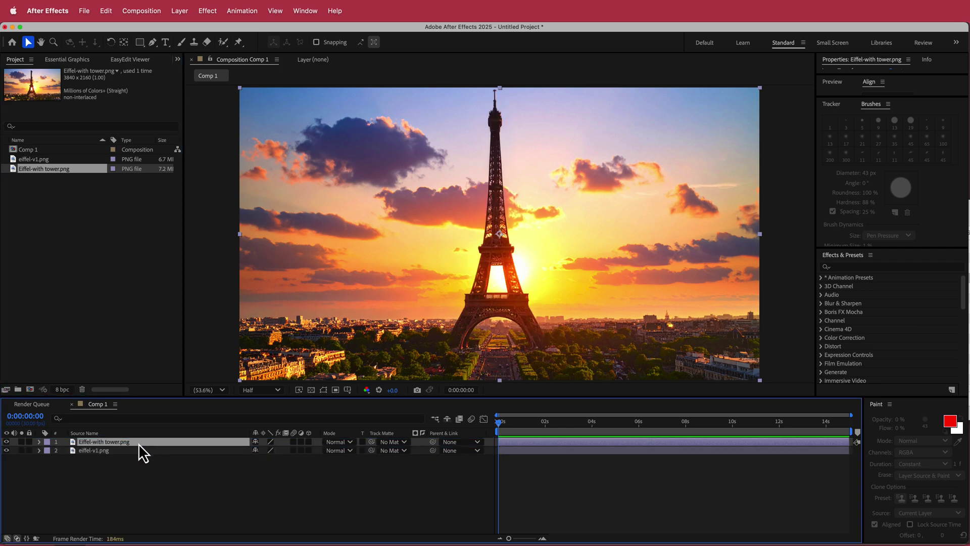
pyautogui.click(6, 442)
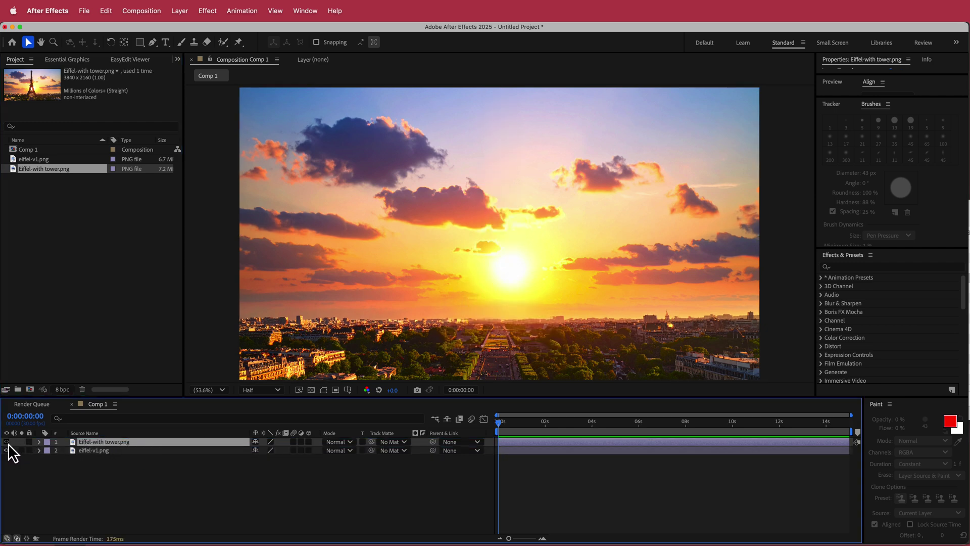
pyautogui.click(7, 442)
pyautogui.click(6, 443)
pyautogui.click(7, 443)
pyautogui.click(6, 442)
pyautogui.click(7, 442)
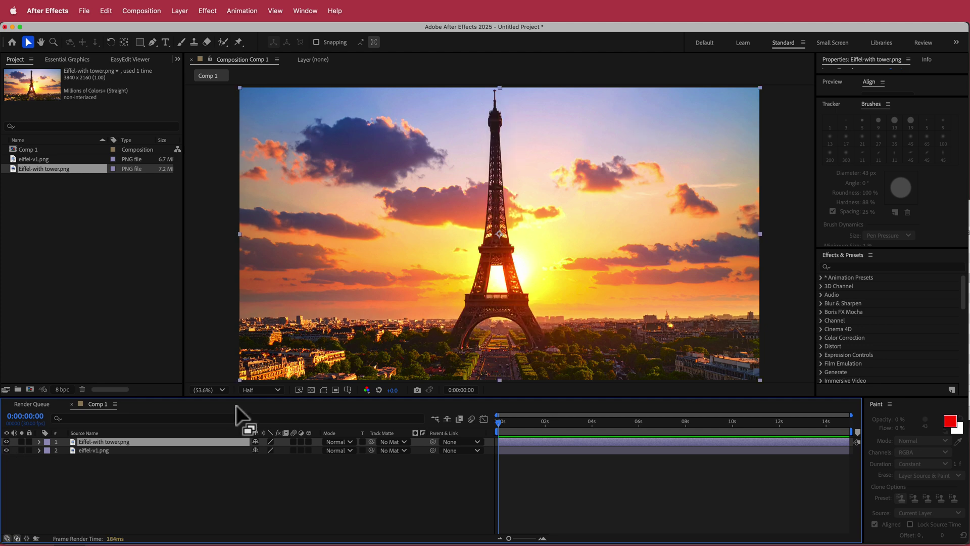
pyautogui.click(7, 442)
pyautogui.click(6, 442)
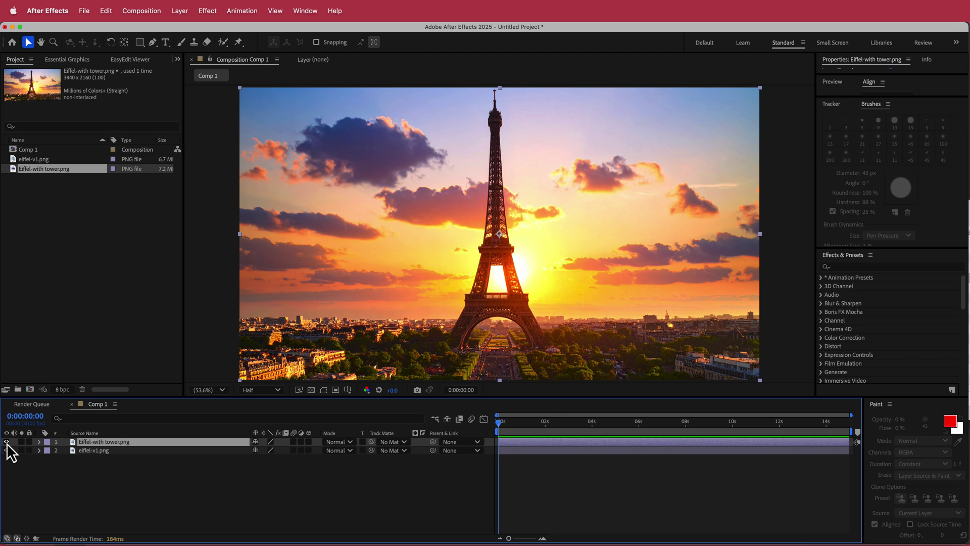
pyautogui.click(7, 443)
pyautogui.click(6, 442)
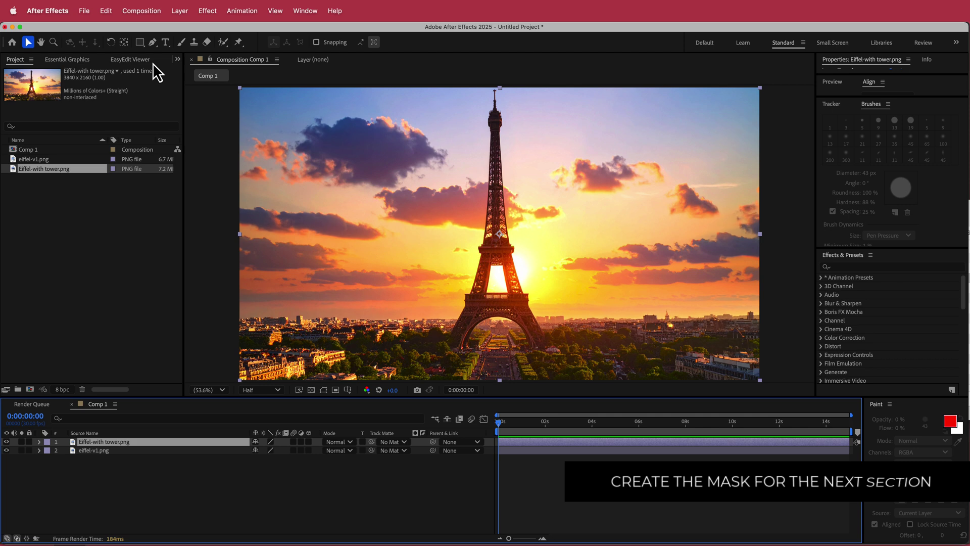
# With the Pen tool, zoom in on the spire and place the first mask point at its tip
pyautogui.click(152, 42)
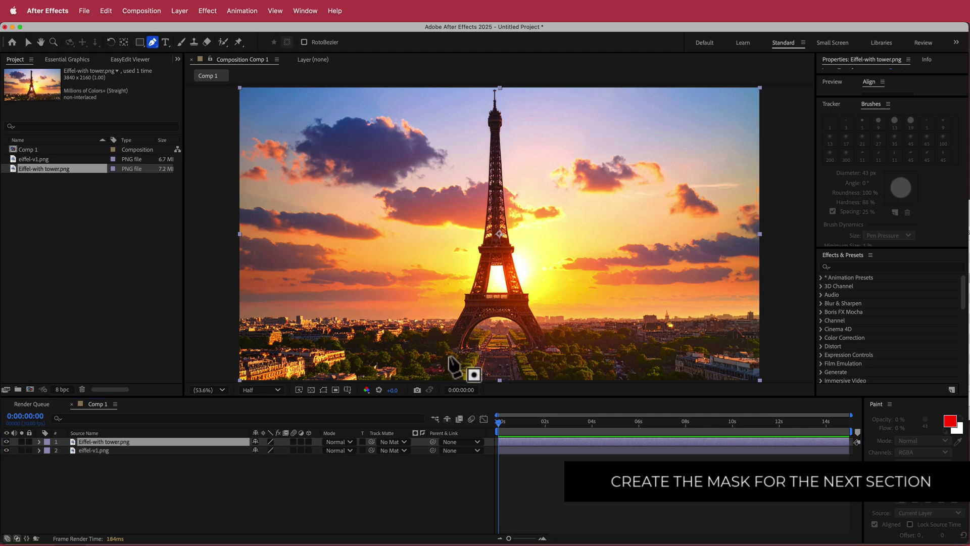
pyautogui.press('/')
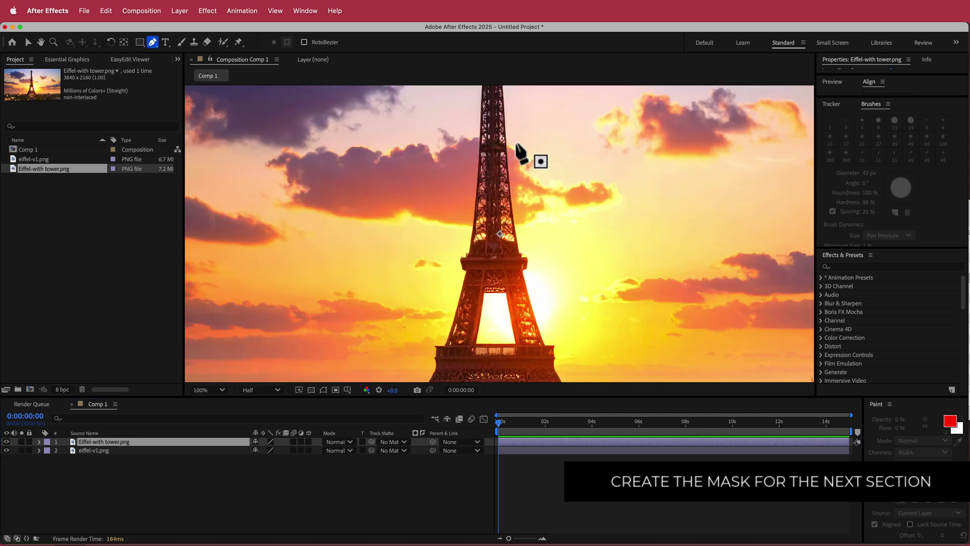
pyautogui.moveTo(517, 145); pyautogui.dragTo(515, 346)
pyautogui.scroll(2, 490, 219)
pyautogui.scroll(2, 496, 208)
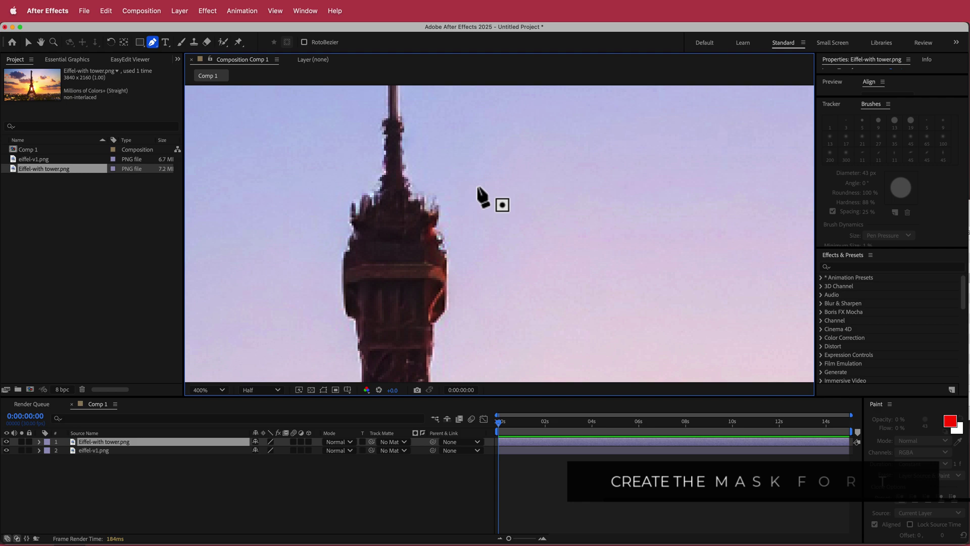
pyautogui.scroll(1, 411, 120)
pyautogui.moveTo(392, 143); pyautogui.dragTo(387, 232)
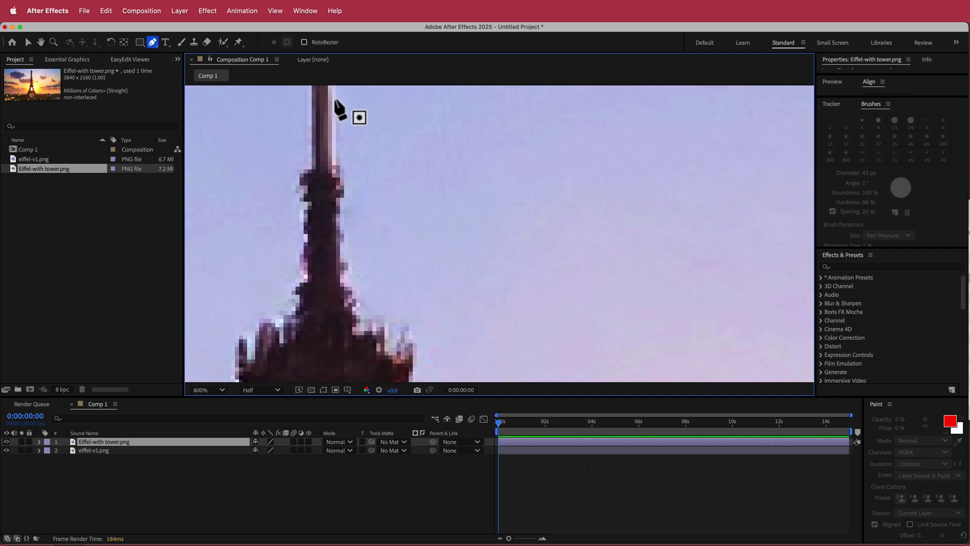
pyautogui.moveTo(340, 109); pyautogui.dragTo(377, 247)
pyautogui.click(342, 124)
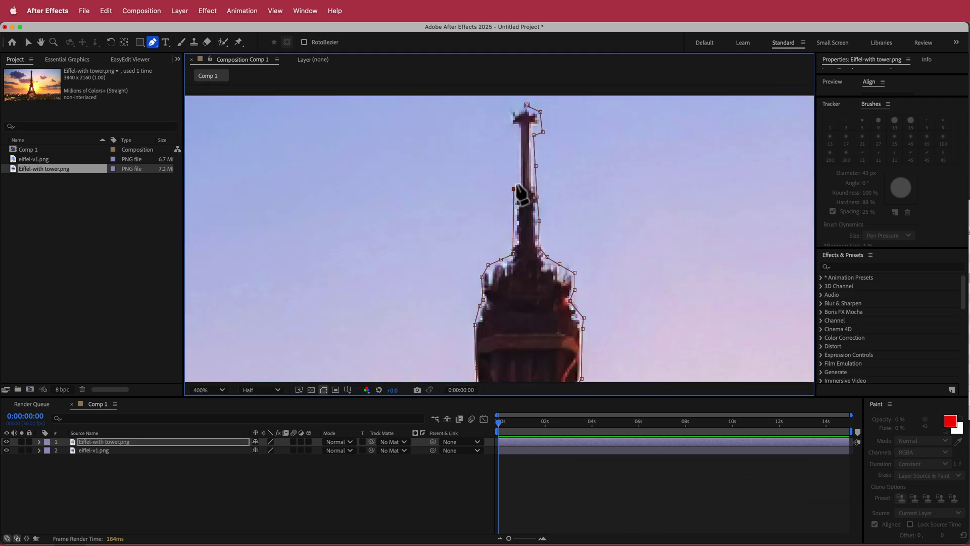
# Pan down to the tower's base to continue tracing the mask outline
pyautogui.scroll(-3, 520, 195)
pyautogui.press('h')
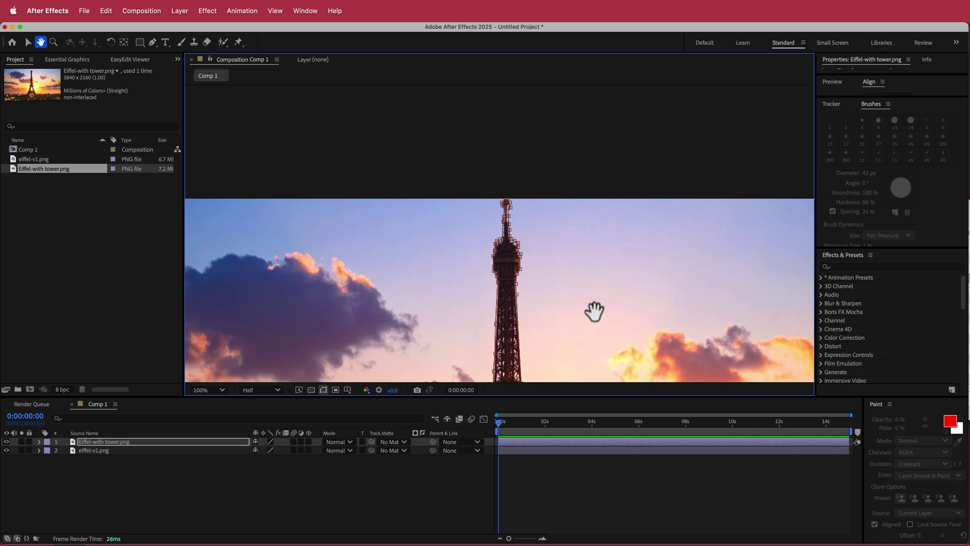
pyautogui.moveTo(594, 312); pyautogui.dragTo(554, 108)
pyautogui.moveTo(559, 238); pyautogui.dragTo(584, 169)
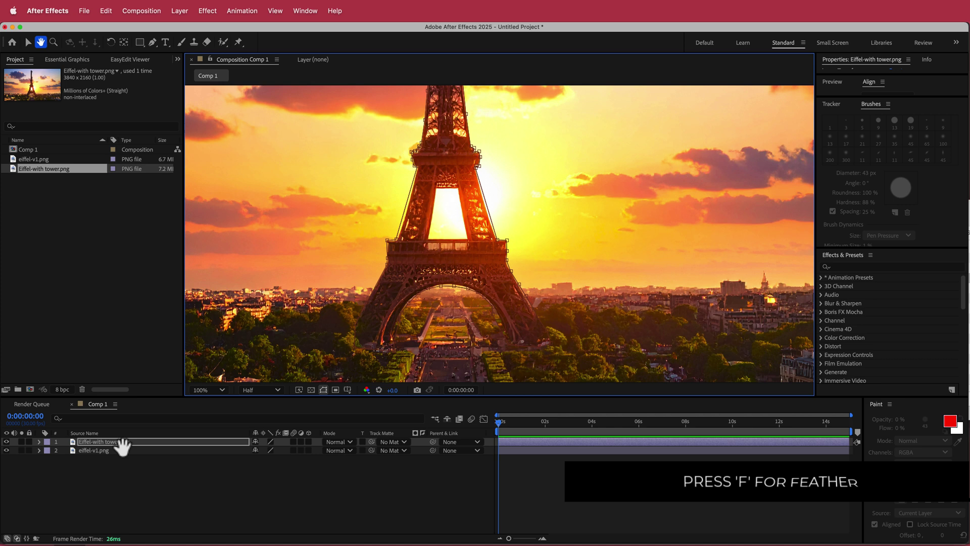
# Set Mask 1's feather on Eiffel-with tower.png to 70 pixels, then zoom back to 50%
pyautogui.press('f')
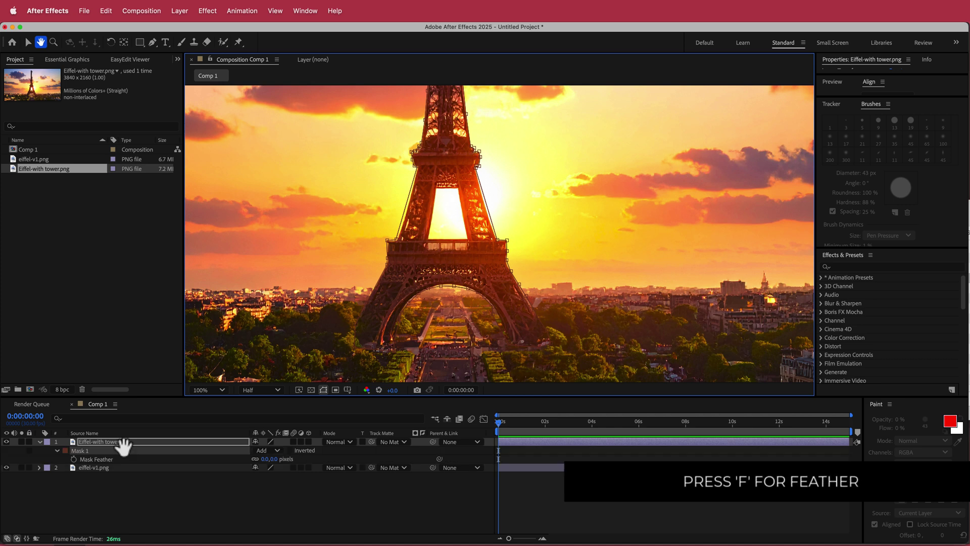
pyautogui.click(265, 460)
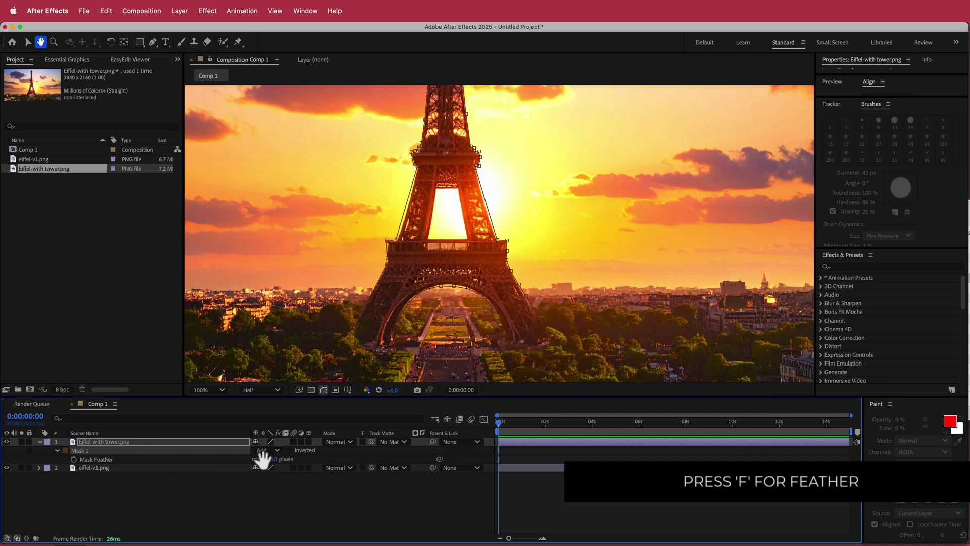
pyautogui.press('v')
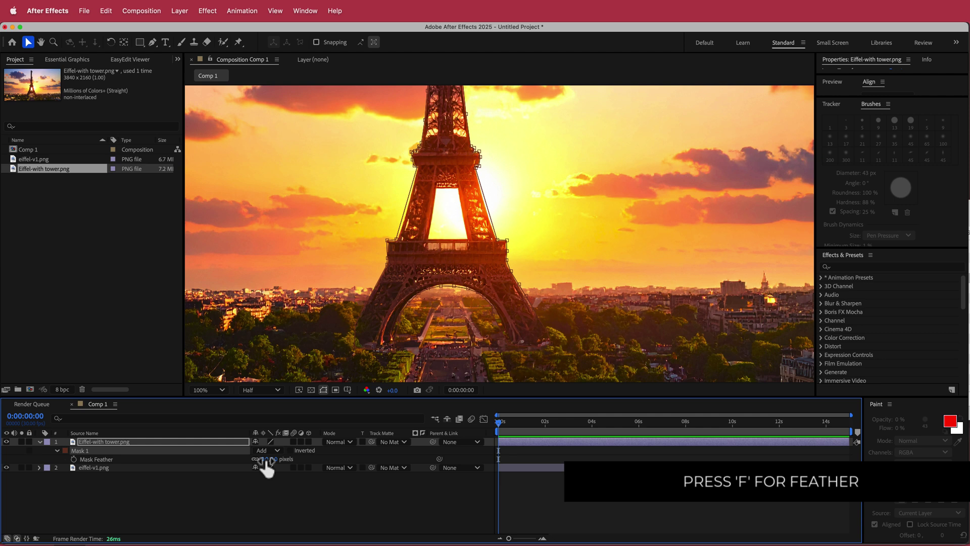
pyautogui.moveTo(265, 458); pyautogui.dragTo(338, 455)
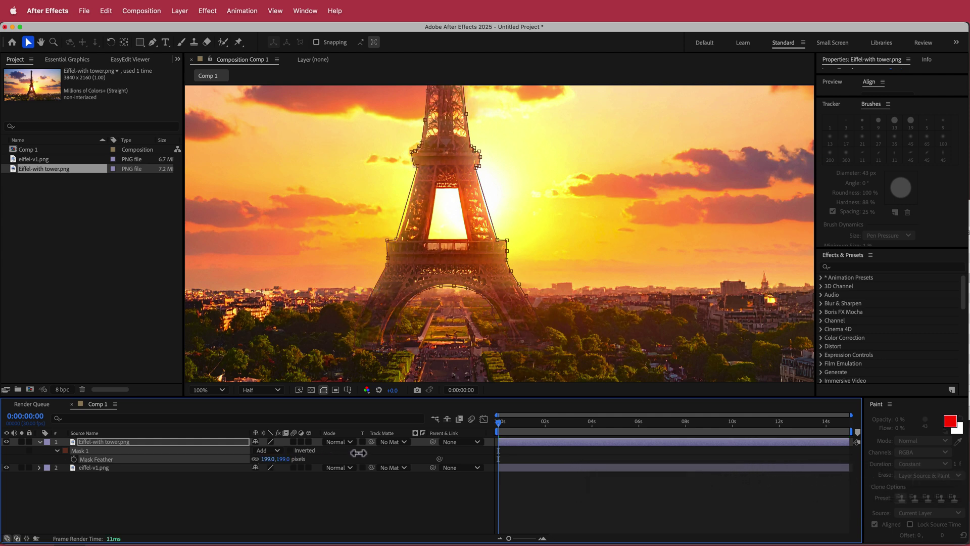
pyautogui.moveTo(347, 450); pyautogui.dragTo(238, 455)
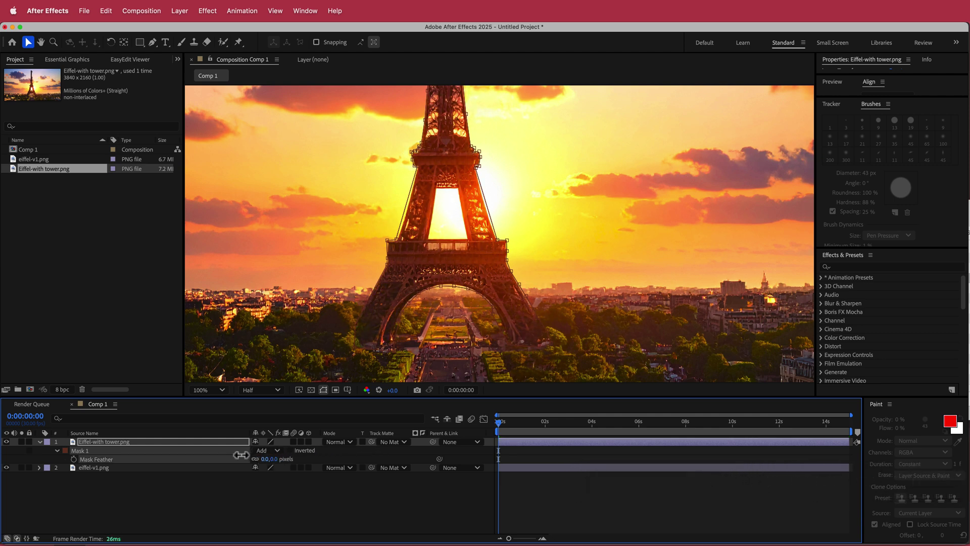
pyautogui.click(267, 459)
pyautogui.write('70')
pyautogui.press('Return')
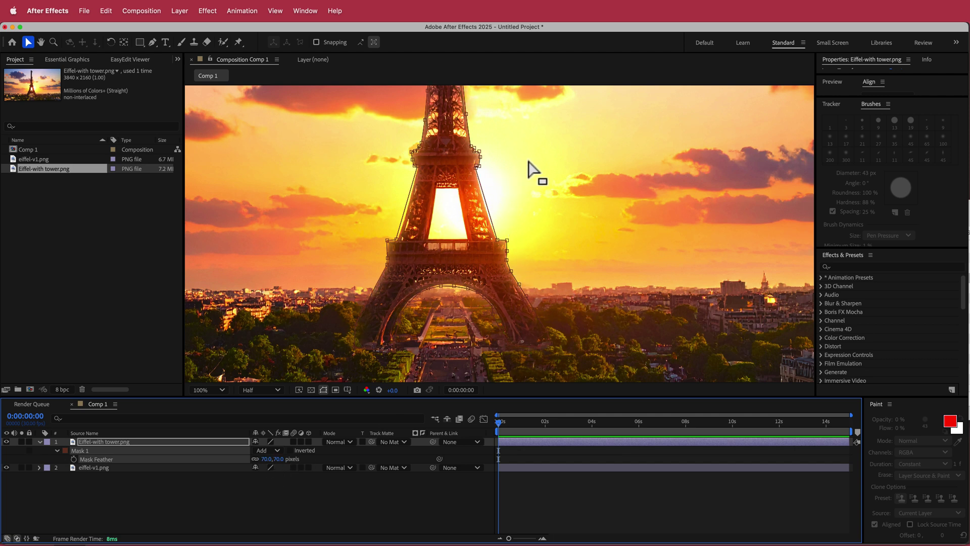
pyautogui.moveTo(535, 173); pyautogui.dragTo(520, 277)
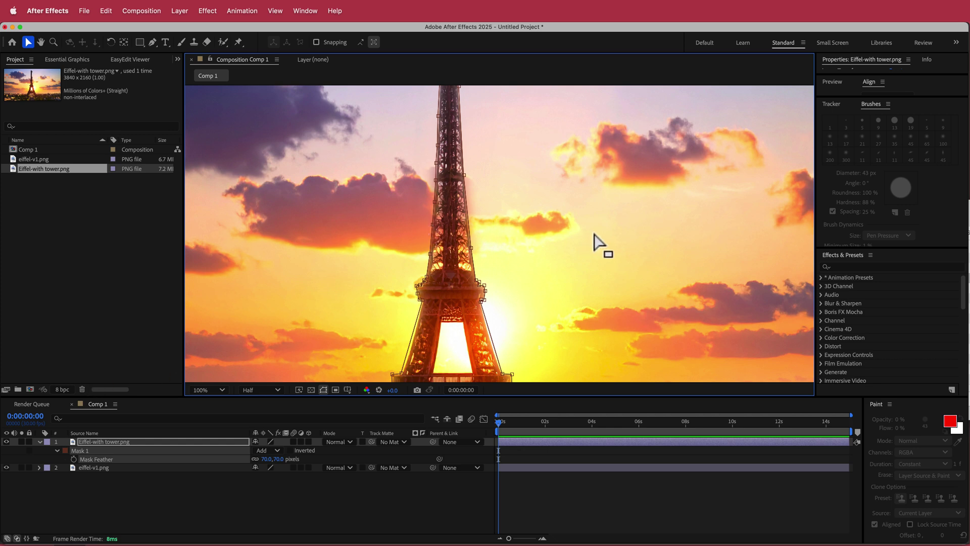
pyautogui.press(',')
pyautogui.press(',')
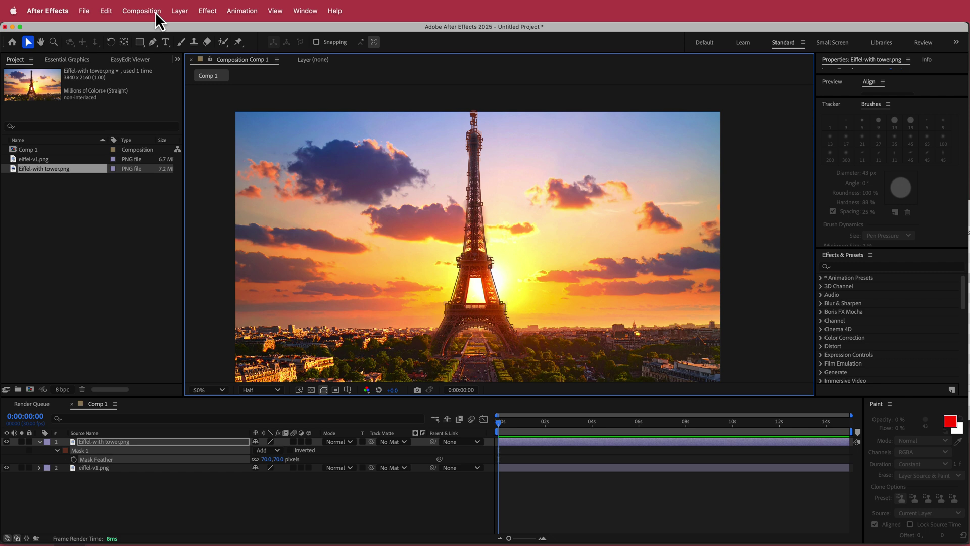
# Pre-compose the masked tower layer into Eiffel-with tower.png Comp 1, moving all attributes
pyautogui.click(180, 11)
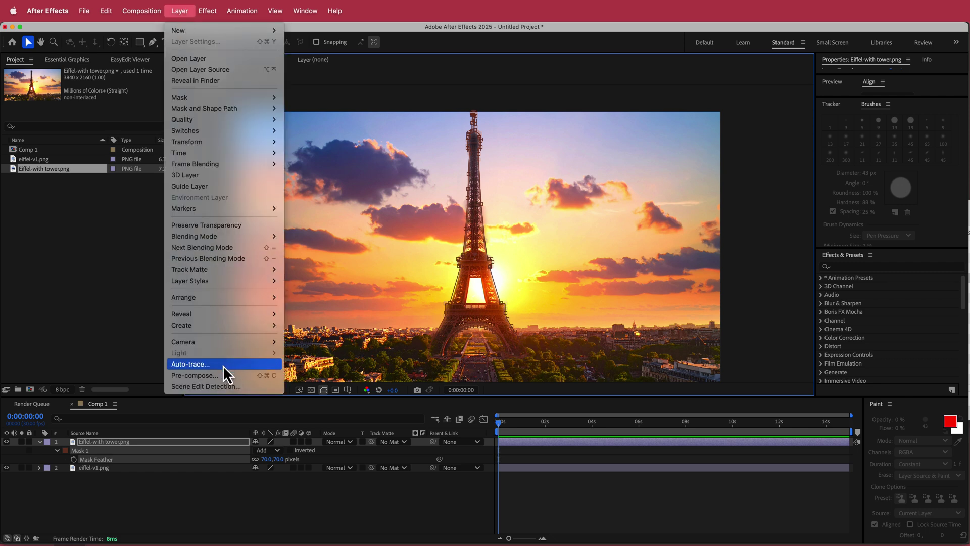
pyautogui.click(226, 376)
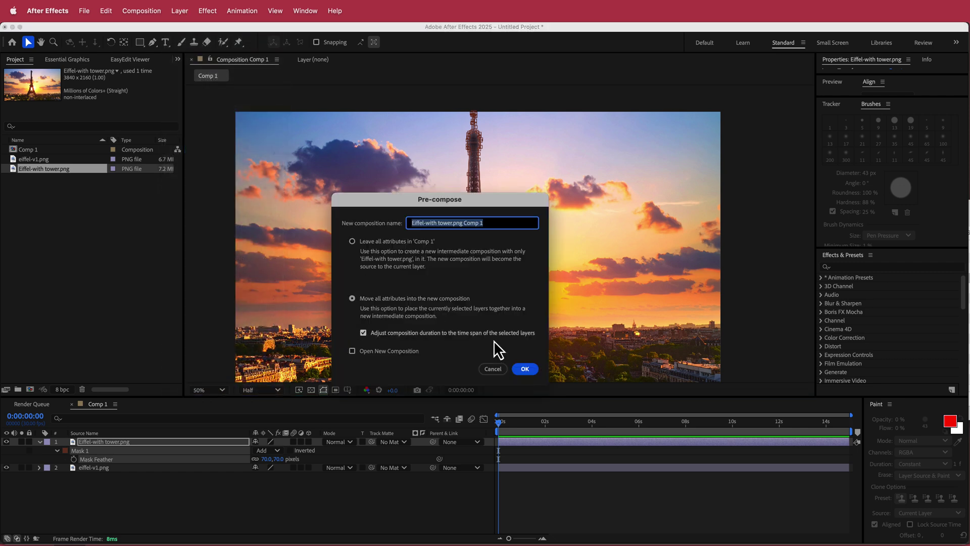
pyautogui.click(525, 370)
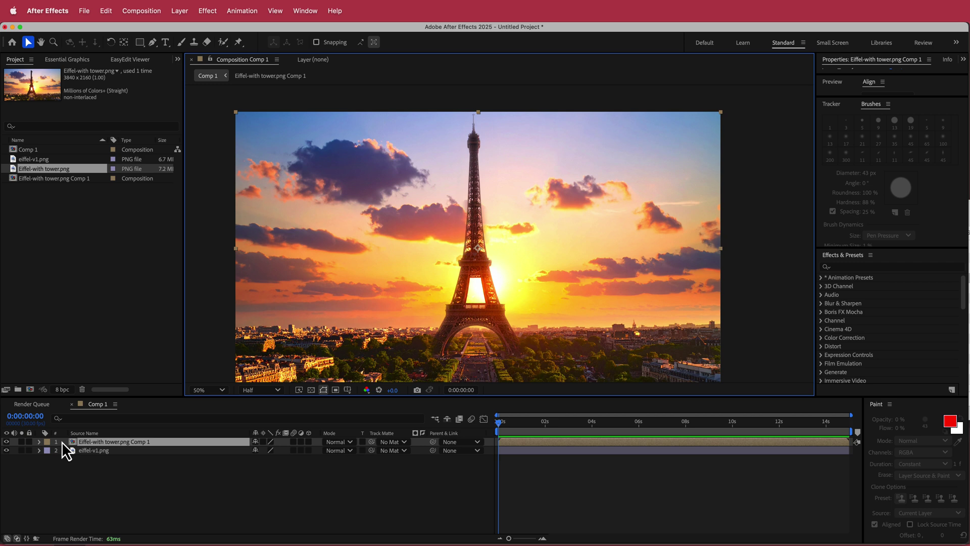
pyautogui.press('F3')
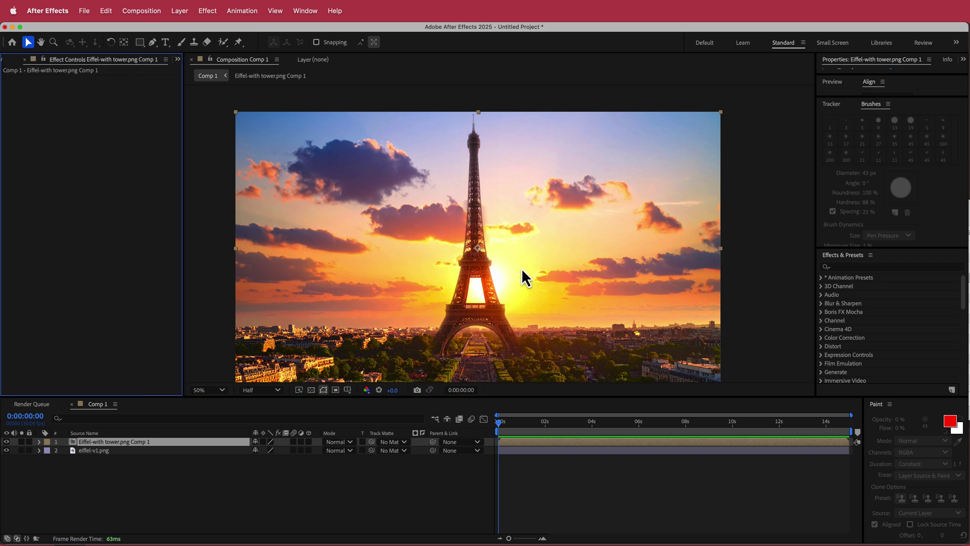
# Apply CC Bend It to the nested tower composition
pyautogui.hotkey('ctrl', 'space')
pyautogui.write('cc be')
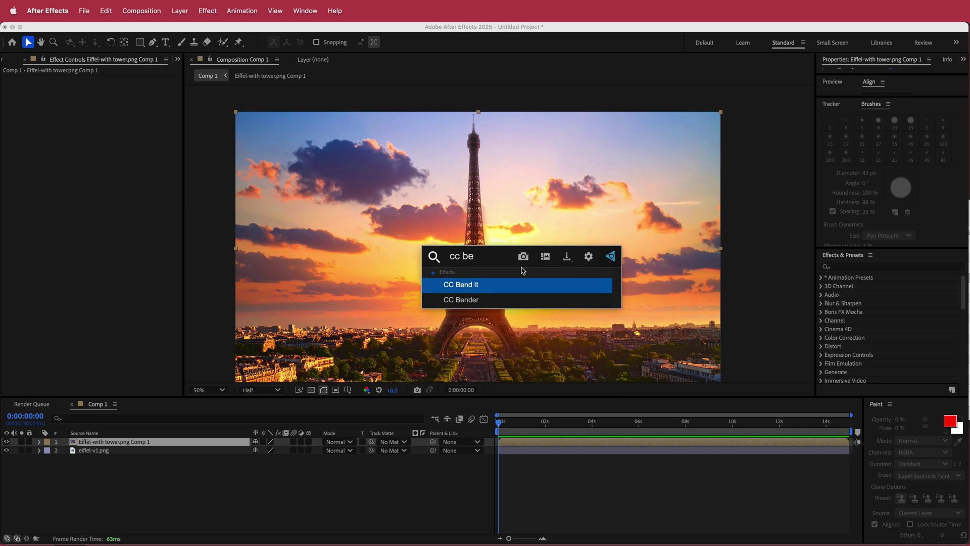
pyautogui.press('Return')
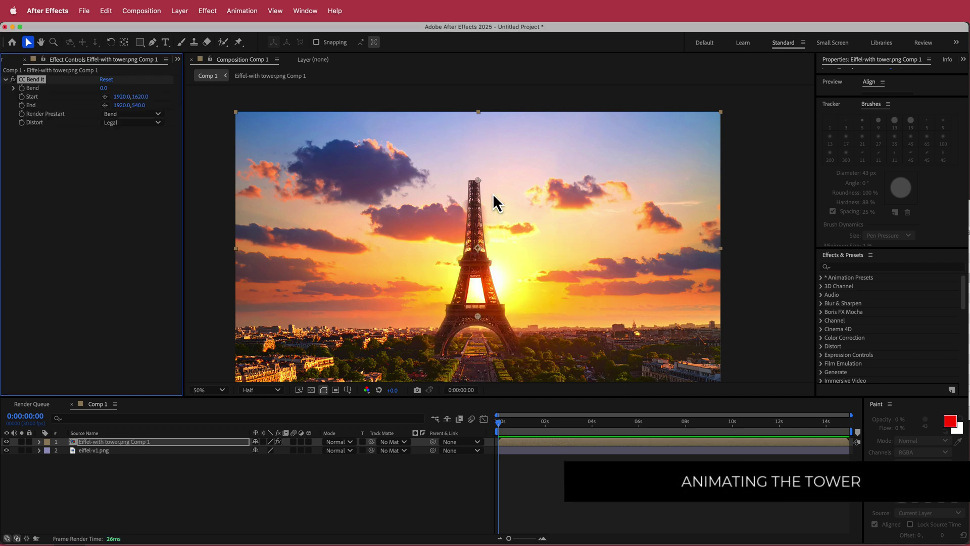
# Span the bend from the tower's base to its top and set Bend to 4.0
pyautogui.moveTo(479, 180); pyautogui.dragTo(476, 112)
pyautogui.moveTo(477, 317); pyautogui.dragTo(476, 360)
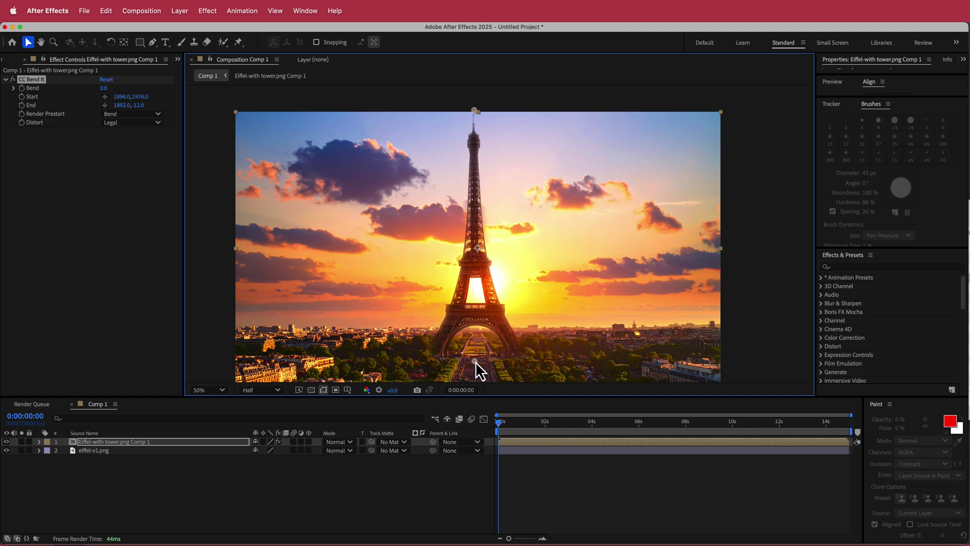
pyautogui.click(105, 88)
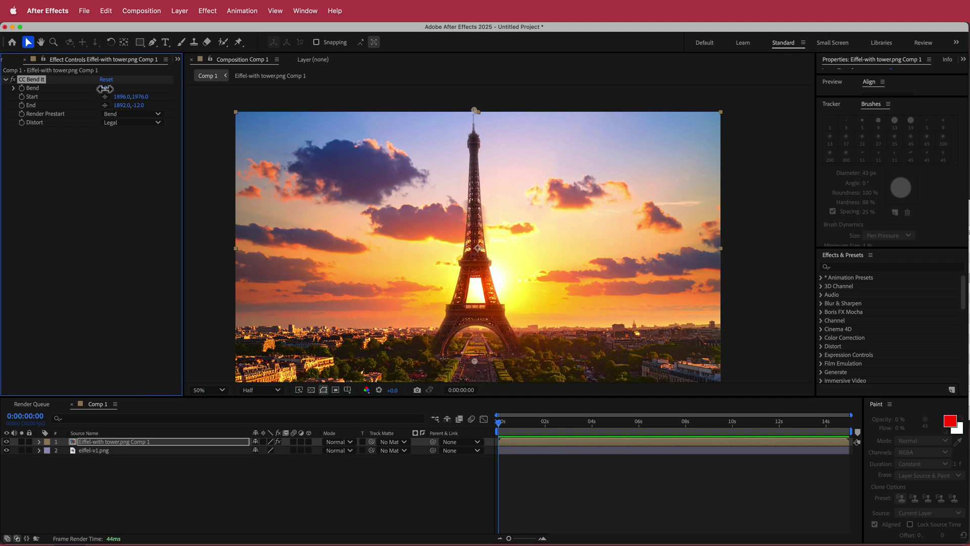
pyautogui.moveTo(105, 89); pyautogui.dragTo(104, 91)
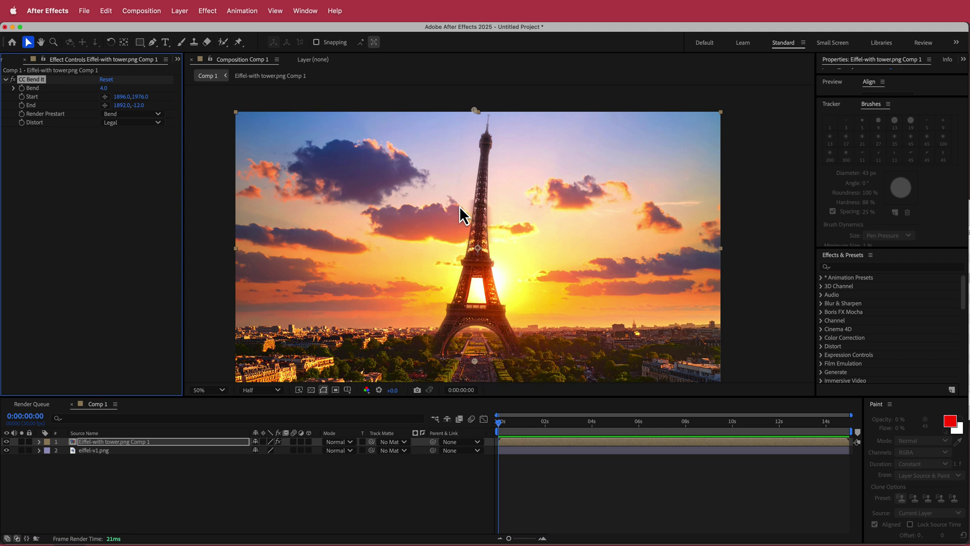
# Open the nested tower comp and reveal the tower layer's Mask Feather
pyautogui.scroll(2, 462, 214)
pyautogui.scroll(1, 443, 210)
pyautogui.scroll(-1, 392, 146)
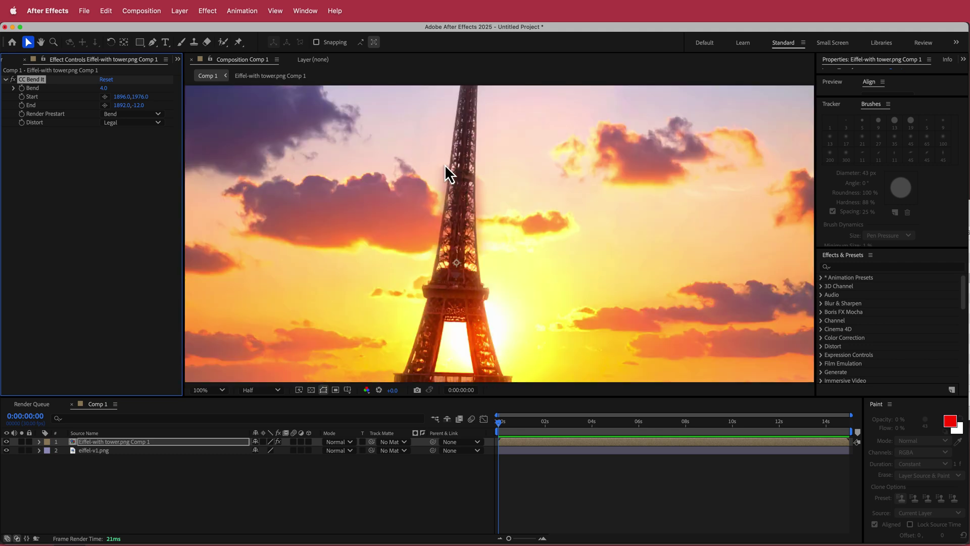
pyautogui.doubleClick(118, 442)
pyautogui.click(117, 444)
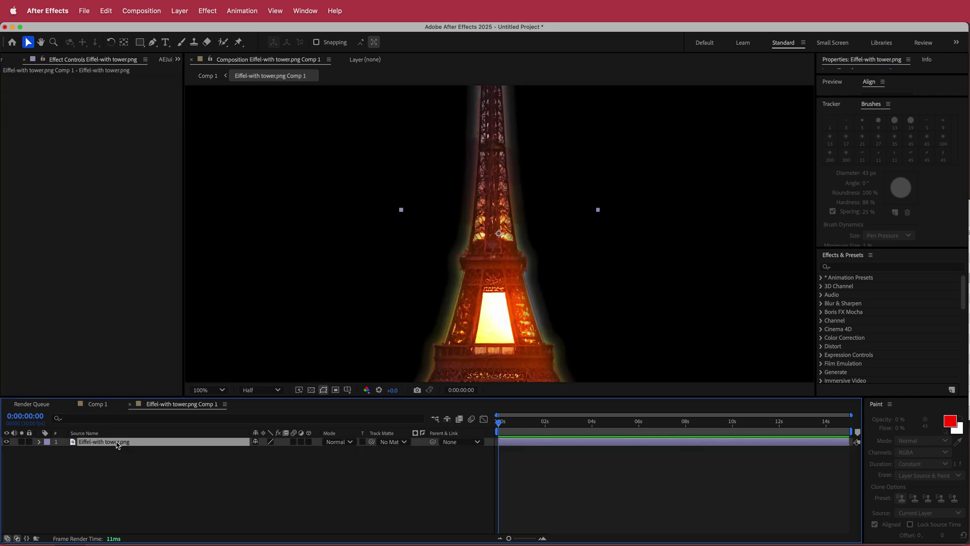
pyautogui.press('f')
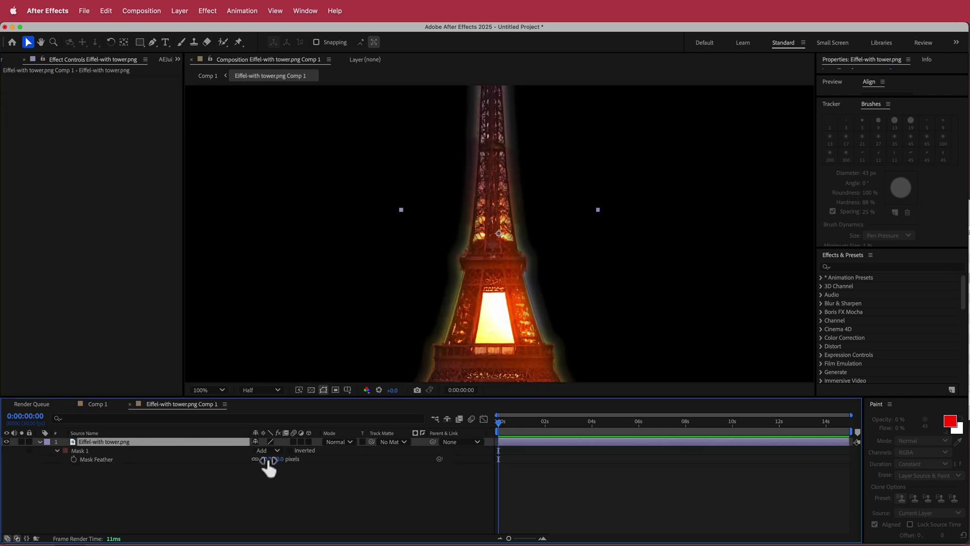
# Set the tower mask feather to 30 pixels and return to Comp 1
pyautogui.moveTo(265, 460)
pyautogui.mouseDown()
pyautogui.moveTo(266, 475)
pyautogui.moveTo(266, 459)
pyautogui.mouseUp()
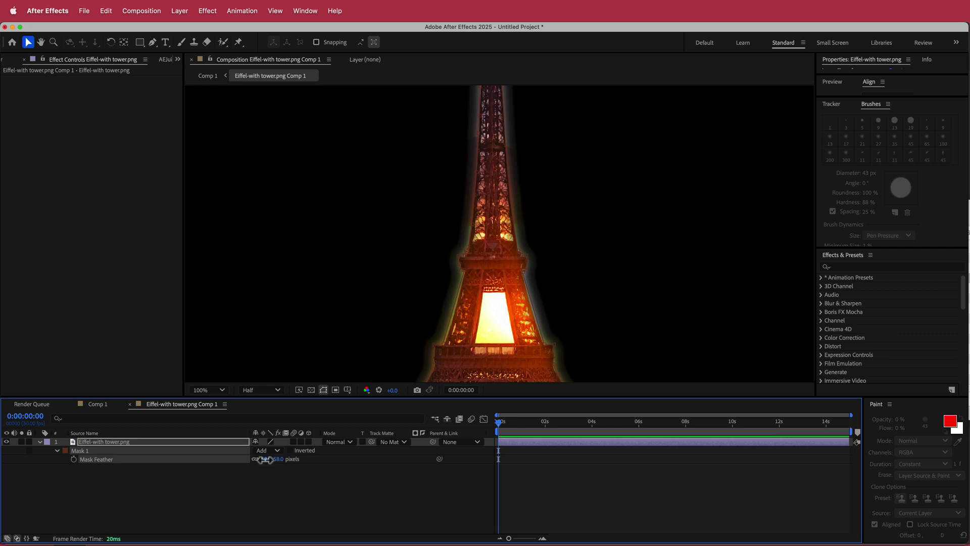
pyautogui.click(266, 460)
pyautogui.press('Return')
pyautogui.click(267, 461)
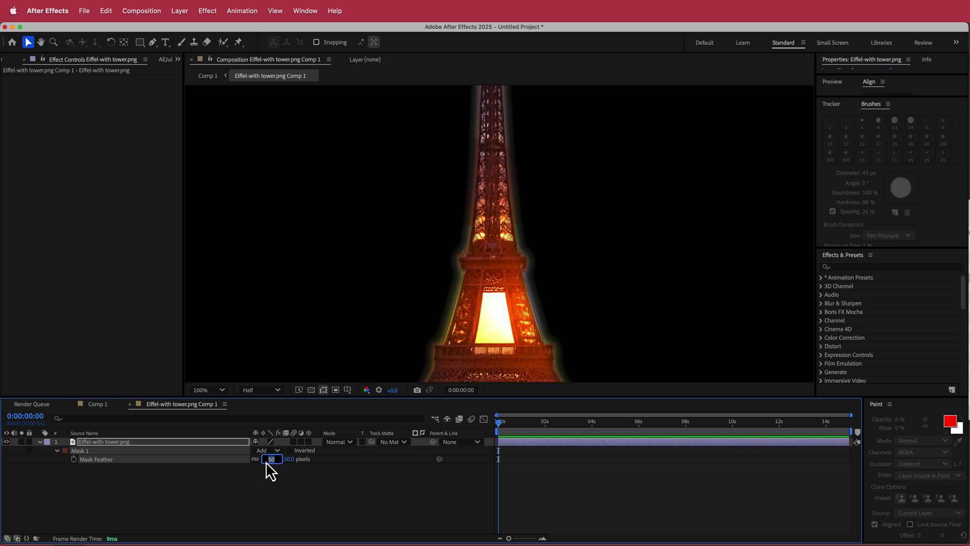
pyautogui.press('Return')
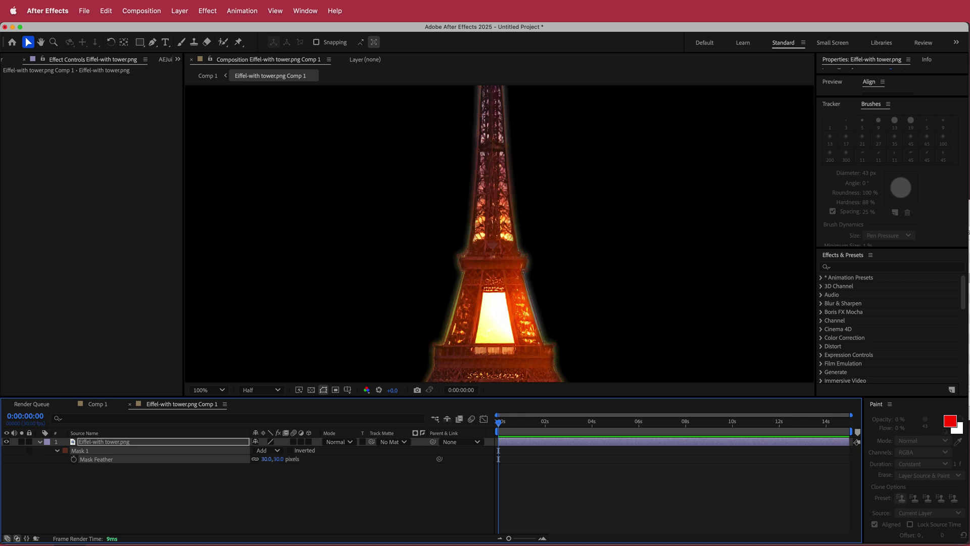
pyautogui.click(97, 404)
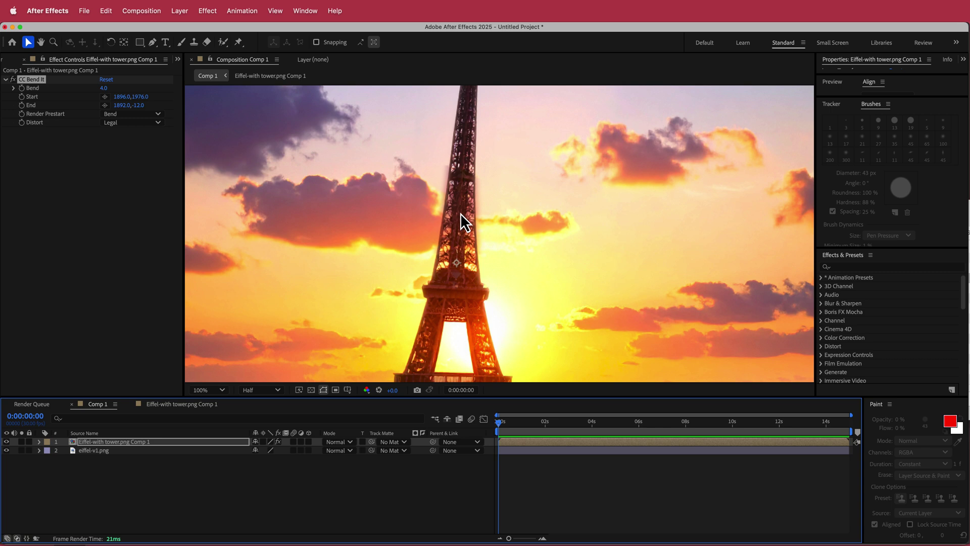
# Keyframe the tower's CC Bend It Bend at -8 at the start of the comp
pyautogui.scroll(-2, 445, 217)
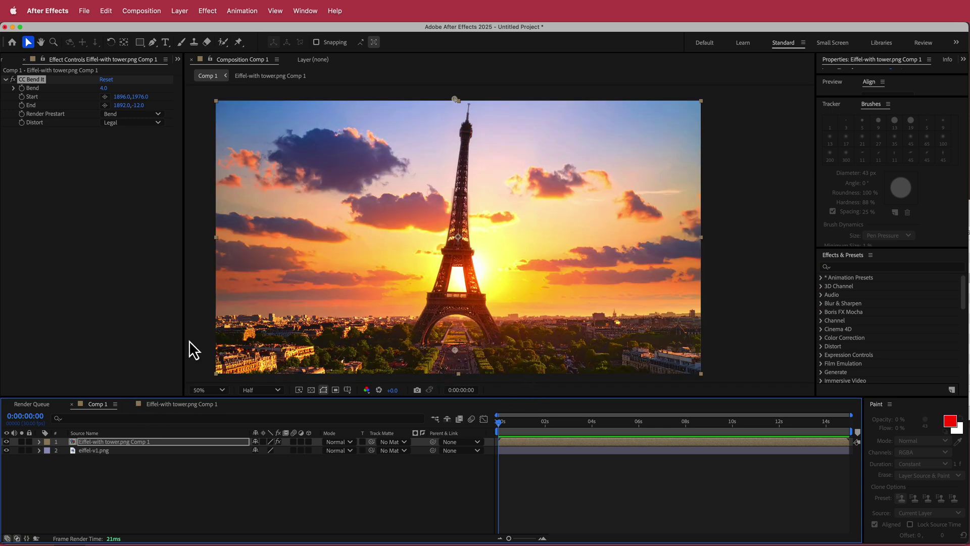
pyautogui.moveTo(96, 89); pyautogui.dragTo(94, 89)
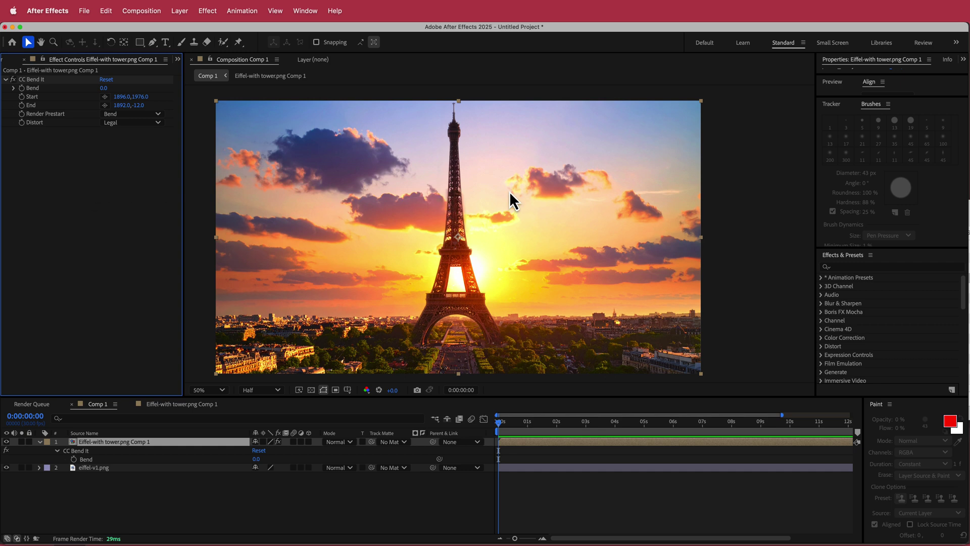
pyautogui.click(22, 88)
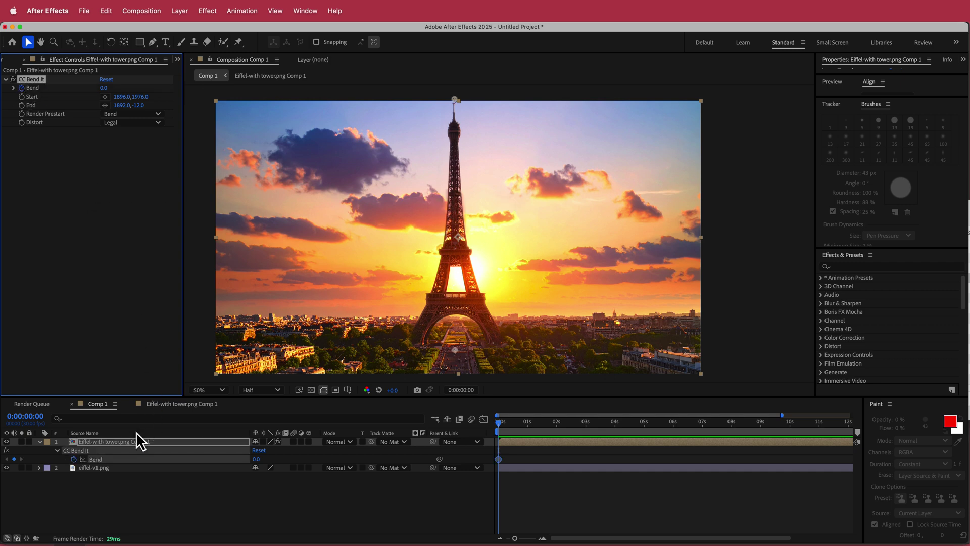
pyautogui.click(111, 442)
pyautogui.press('u')
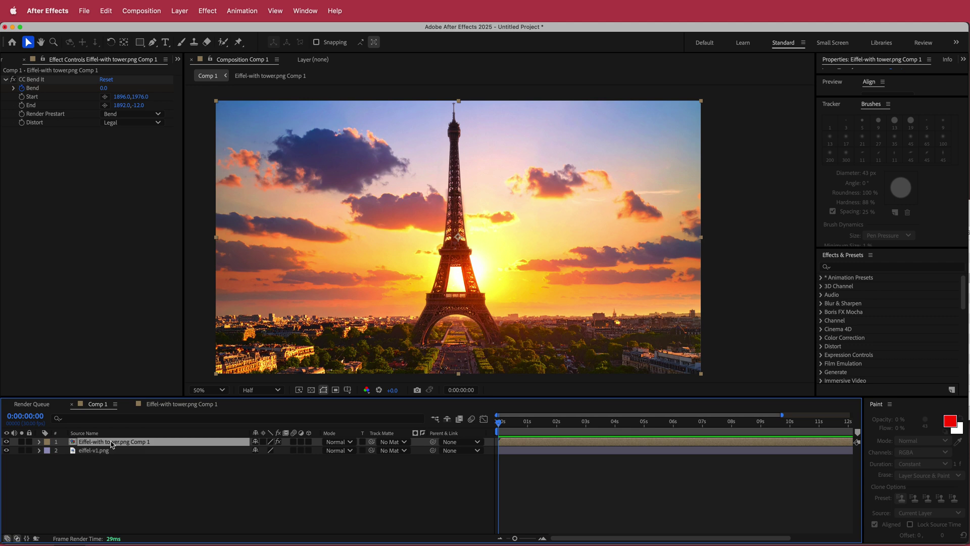
pyautogui.press('u')
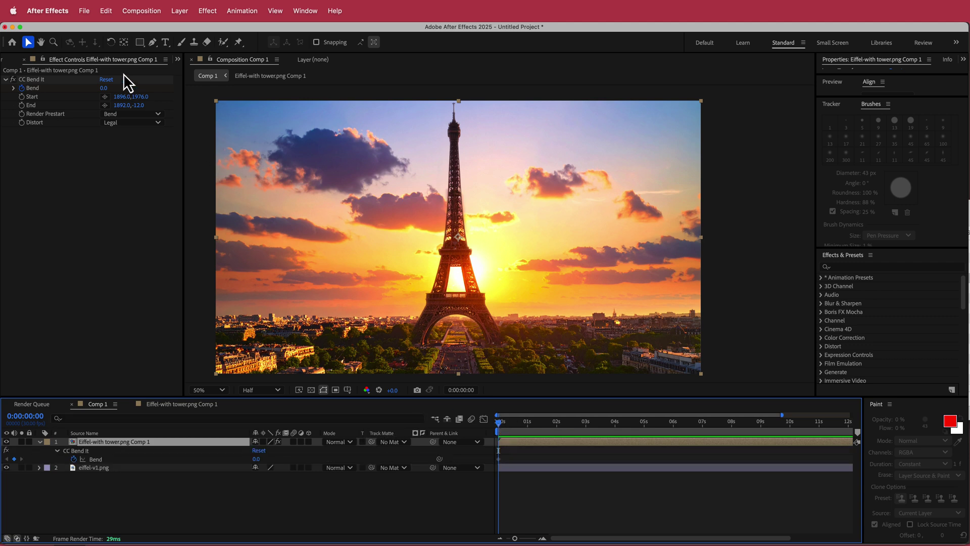
pyautogui.click(106, 88)
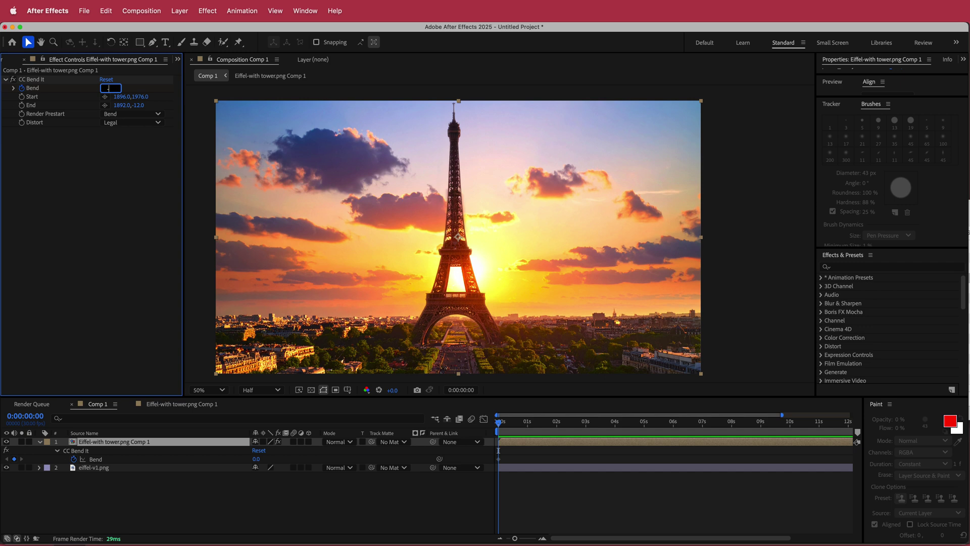
pyautogui.write('-8')
pyautogui.press('Return')
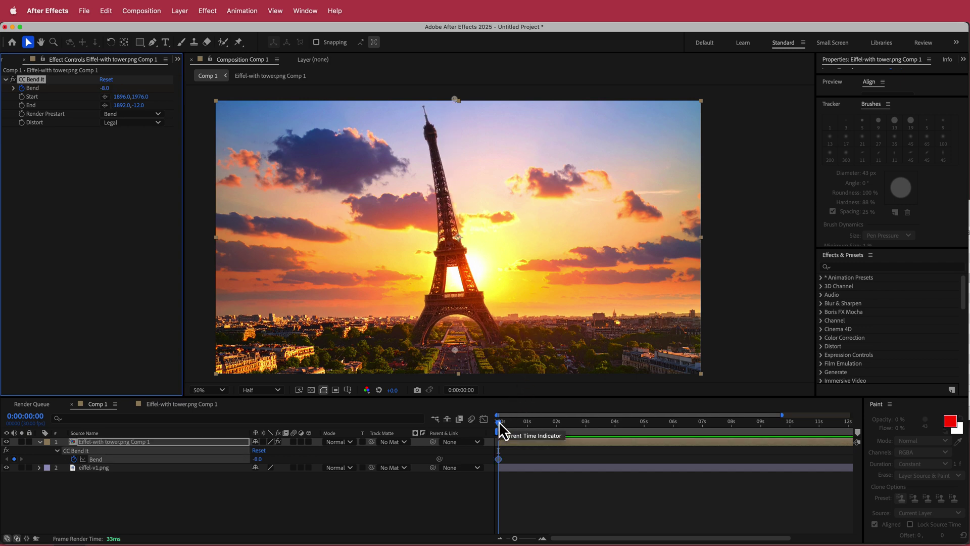
# Set a second Bend keyframe of 8 at one second and preview the bend
pyautogui.moveTo(499, 422); pyautogui.dragTo(529, 421)
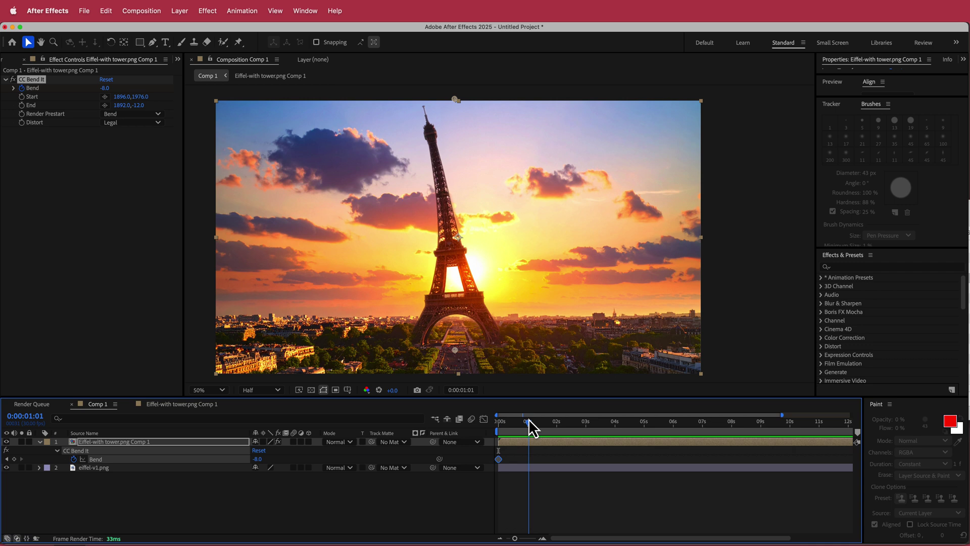
pyautogui.click(106, 89)
pyautogui.write('8')
pyautogui.press('Return')
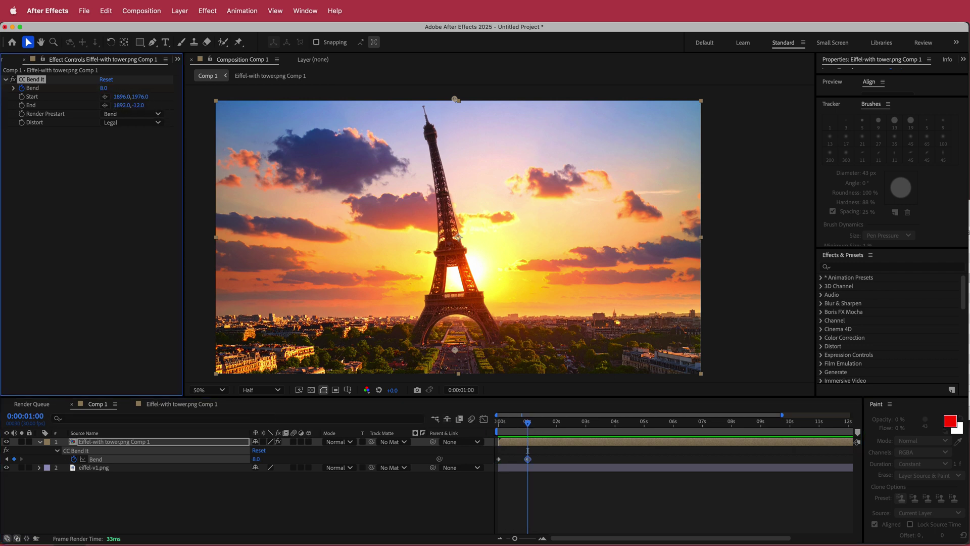
pyautogui.moveTo(528, 424); pyautogui.dragTo(480, 426)
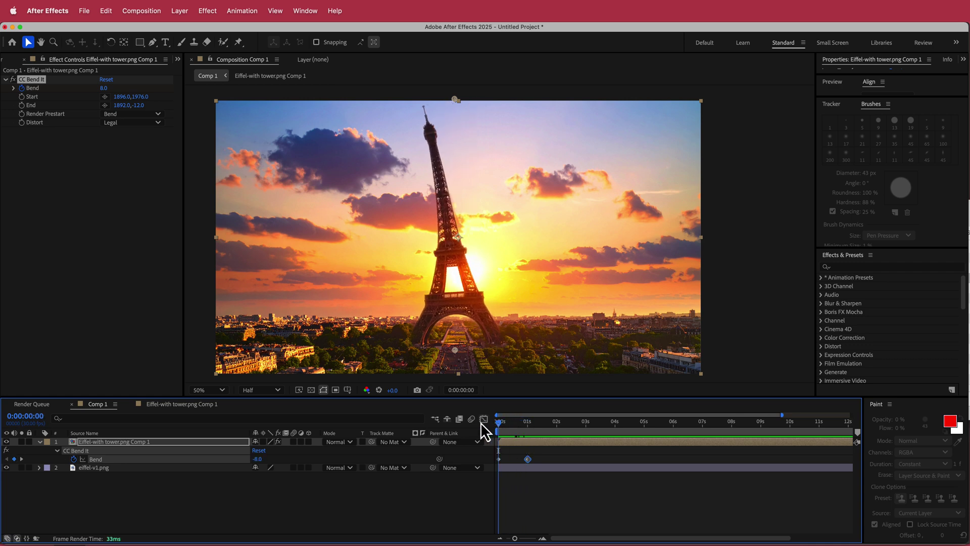
pyautogui.press('space')
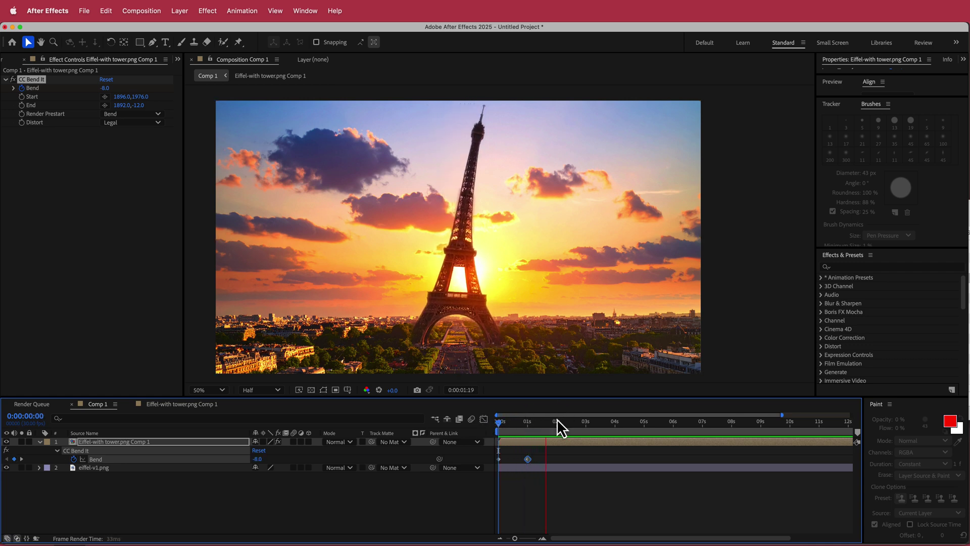
pyautogui.moveTo(550, 423); pyautogui.dragTo(492, 425)
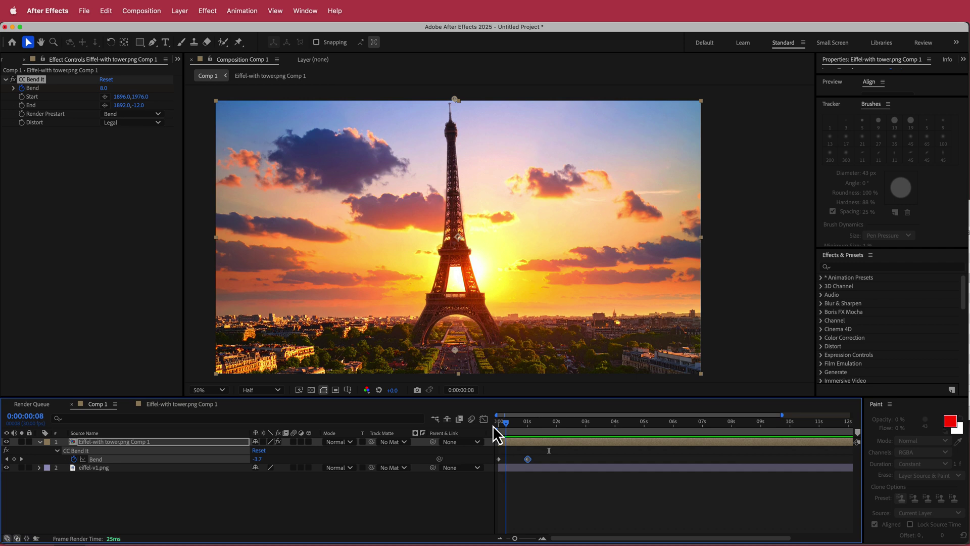
# Apply Easy Ease to both Bend keyframes and preview the eased motion
pyautogui.moveTo(550, 454); pyautogui.dragTo(486, 462)
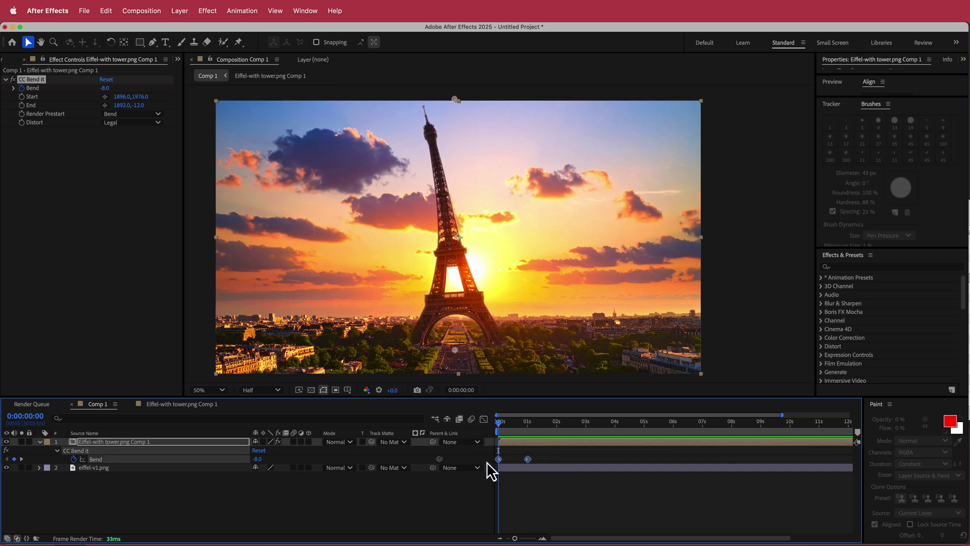
pyautogui.click(245, 12)
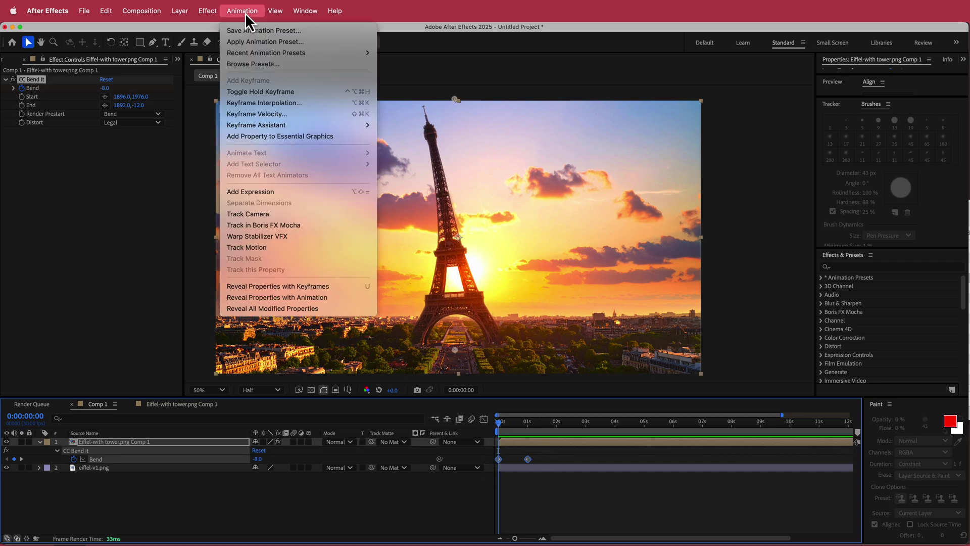
pyautogui.moveTo(303, 123)
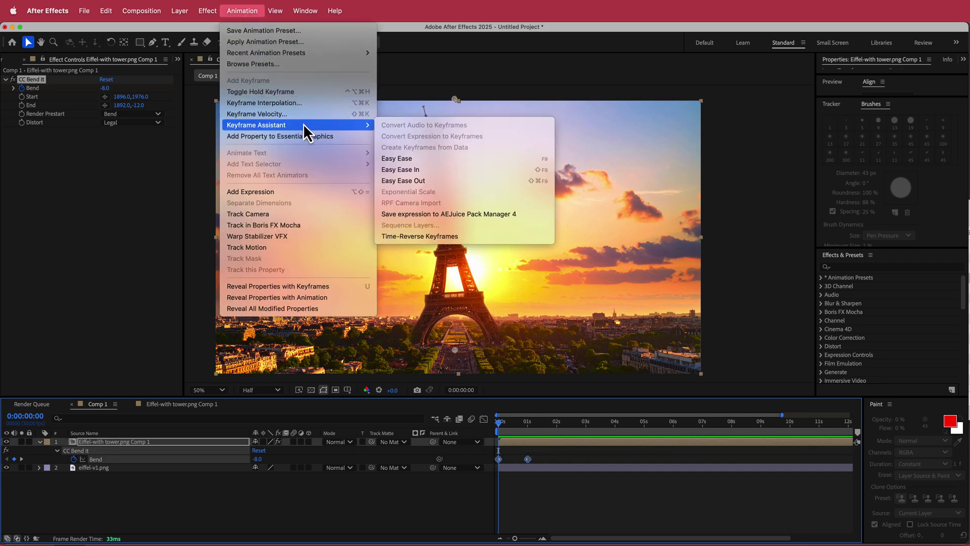
pyautogui.click(431, 157)
pyautogui.press('space')
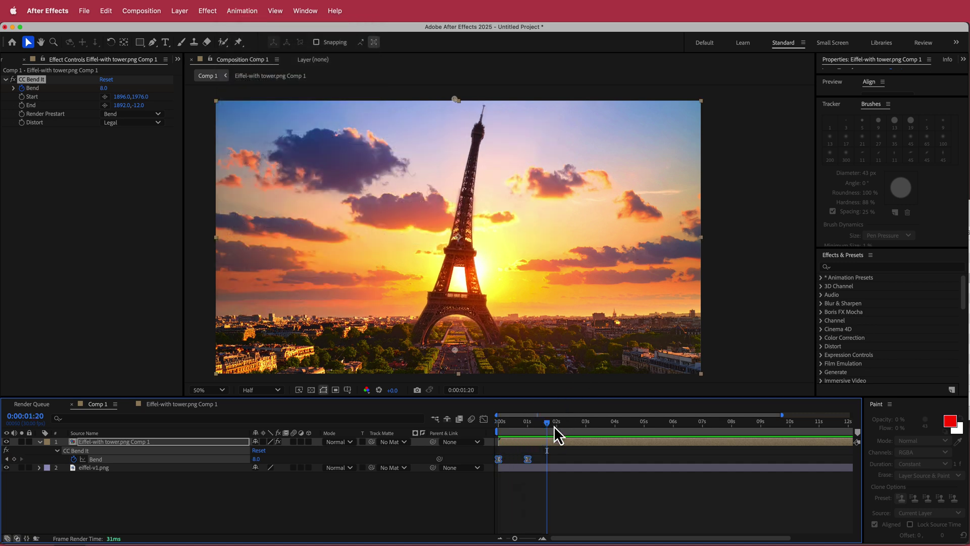
pyautogui.moveTo(554, 426); pyautogui.dragTo(488, 423)
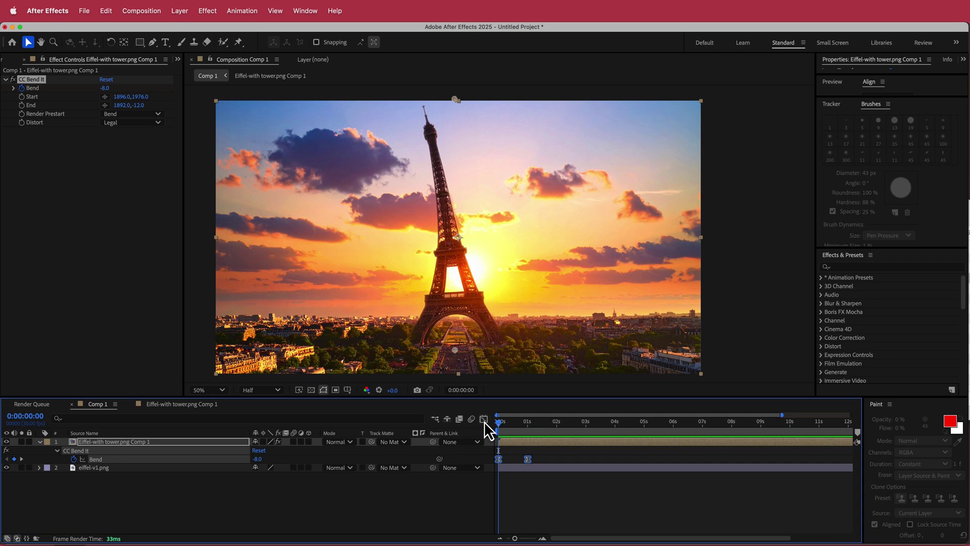
# Inspect the Bend speed curve in the Graph Editor, then return to layer bars
pyautogui.click(484, 419)
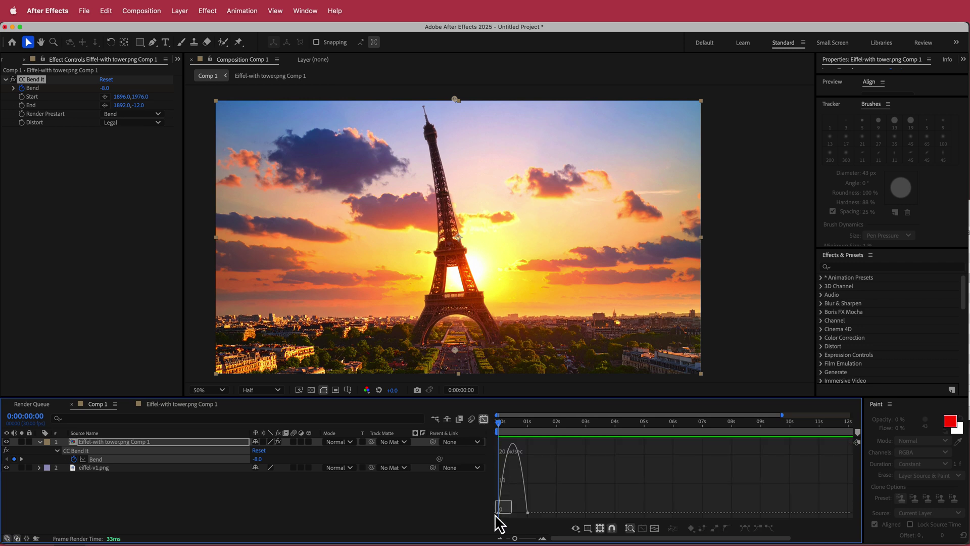
pyautogui.moveTo(496, 515); pyautogui.dragTo(510, 513)
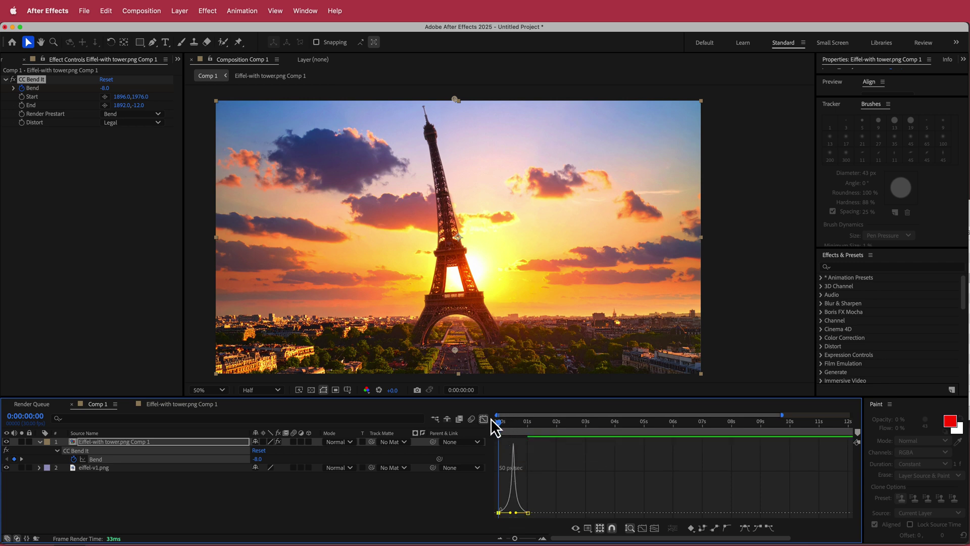
pyautogui.press('space')
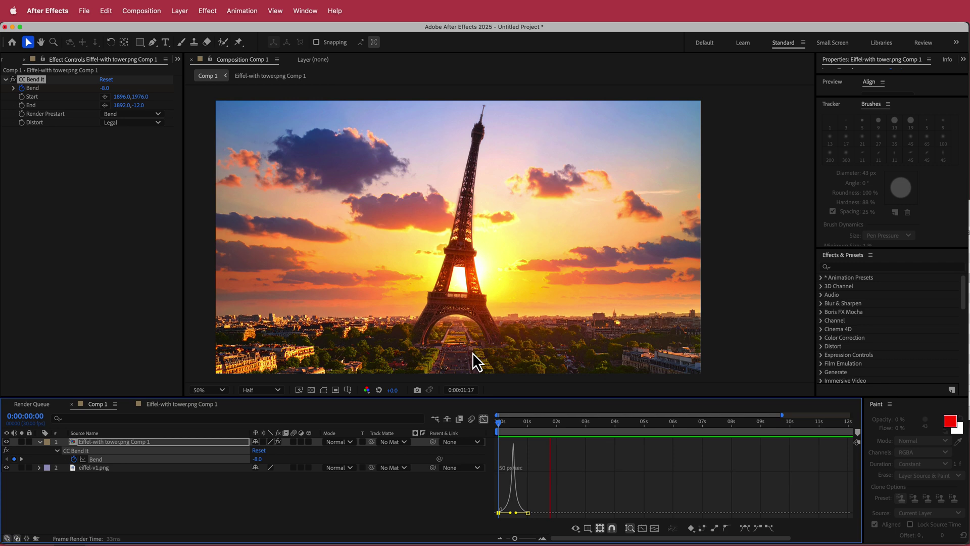
pyautogui.press('space')
pyautogui.moveTo(562, 422); pyautogui.dragTo(474, 426)
pyautogui.click(484, 419)
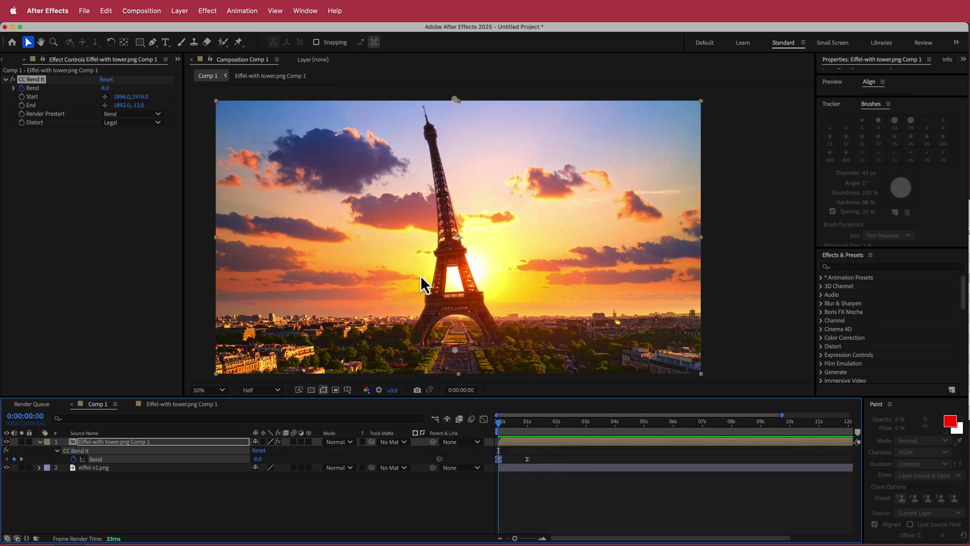
# Add a loopOut("pingpong") expression to the tower's Bend amount
pyautogui.moveTo(499, 424)
pyautogui.mouseDown()
pyautogui.moveTo(541, 423)
pyautogui.moveTo(483, 425)
pyautogui.mouseUp()
pyautogui.click(87, 116)
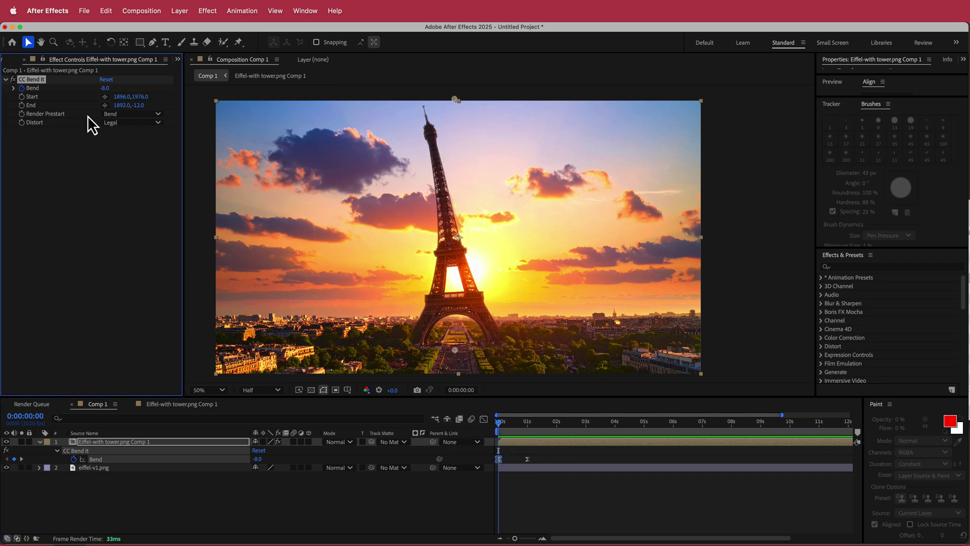
pyautogui.keyDown('alt'); pyautogui.click(22, 88); pyautogui.keyUp('alt')
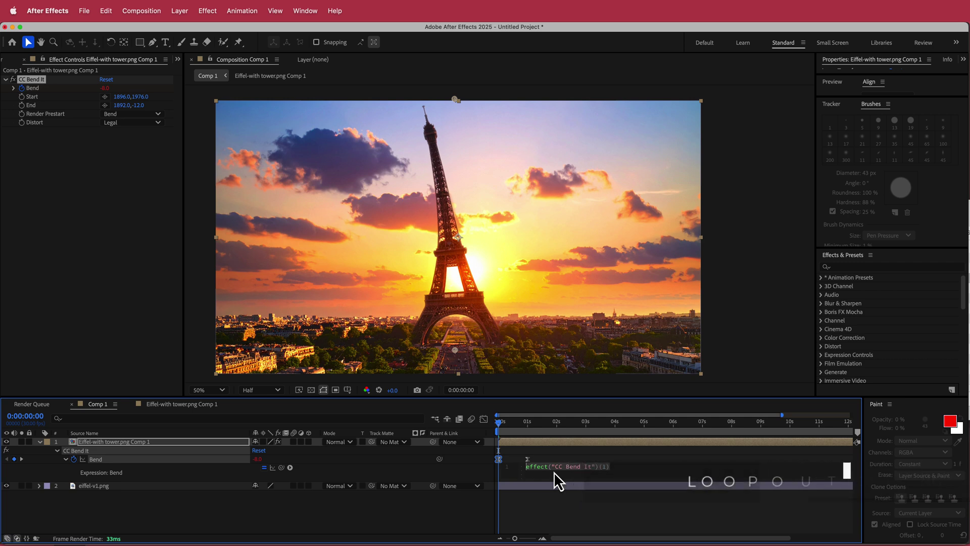
pyautogui.write('loopout')
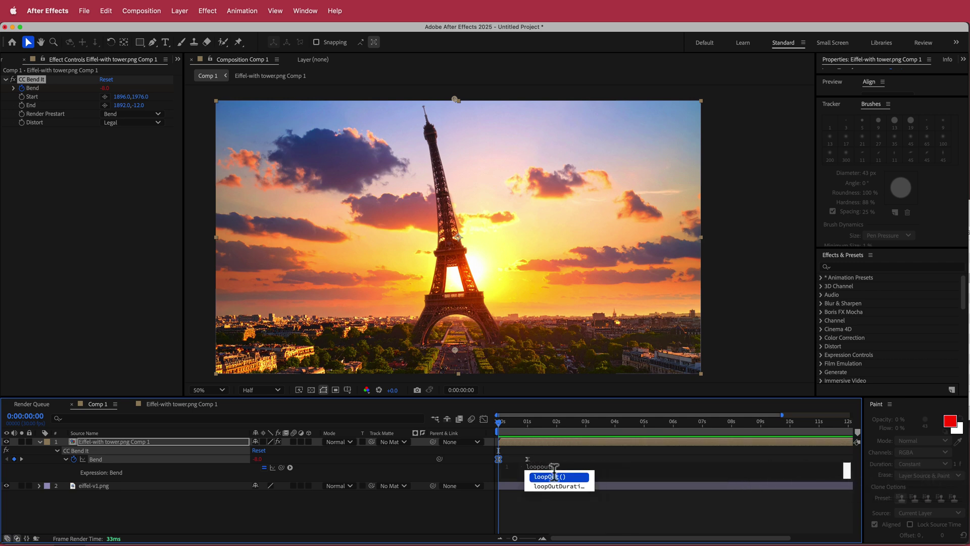
pyautogui.press('Return')
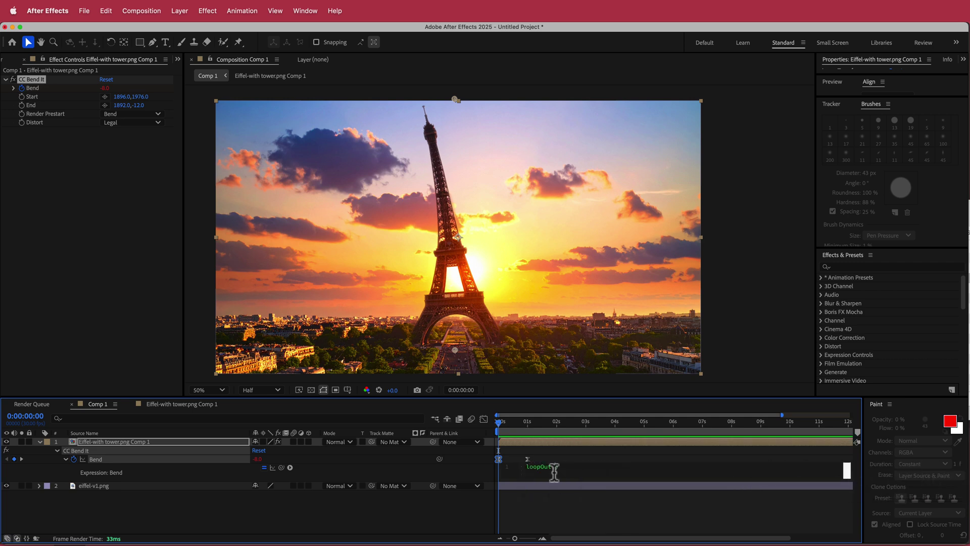
pyautogui.write('"pingpong")')
pyautogui.click(509, 423)
pyautogui.click(510, 422)
# Preview the looping sway, return to 0:00 and select the eiffel-v1.png layer
pyautogui.moveTo(511, 422); pyautogui.dragTo(529, 423)
pyautogui.press('space')
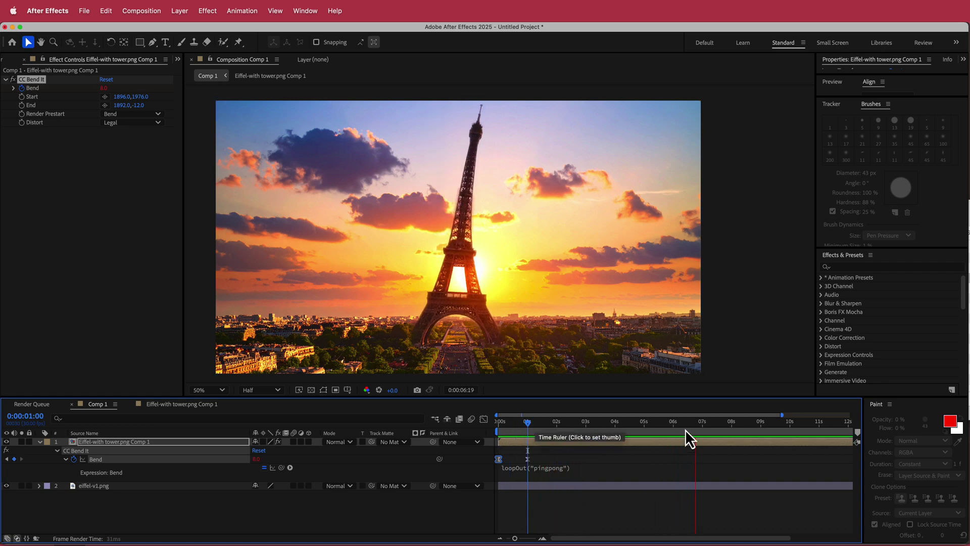
pyautogui.moveTo(686, 424); pyautogui.dragTo(397, 418)
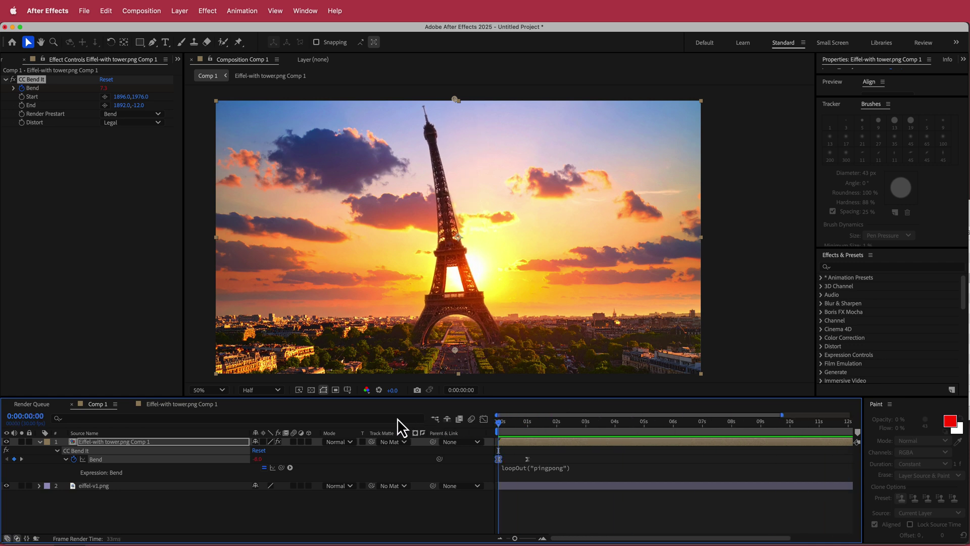
pyautogui.press('space')
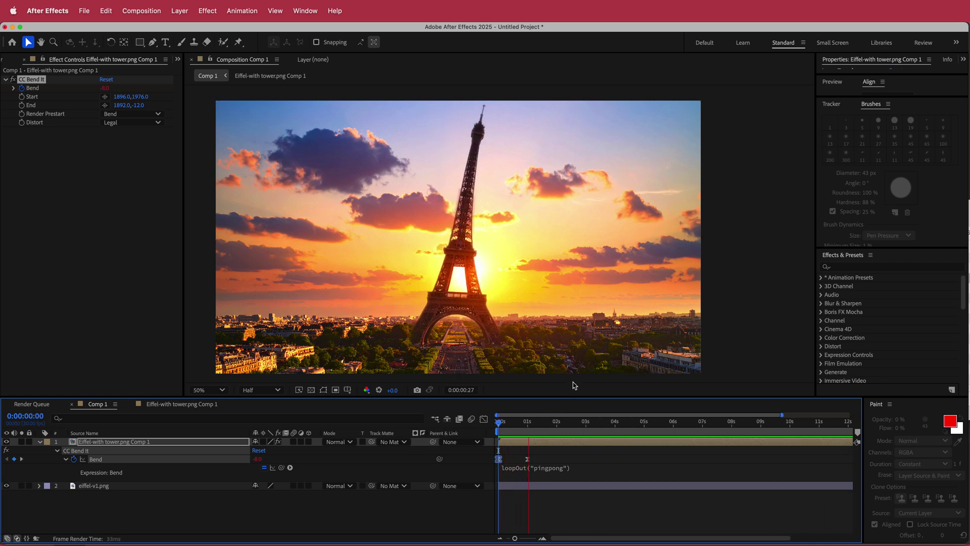
pyautogui.moveTo(532, 423); pyautogui.dragTo(487, 426)
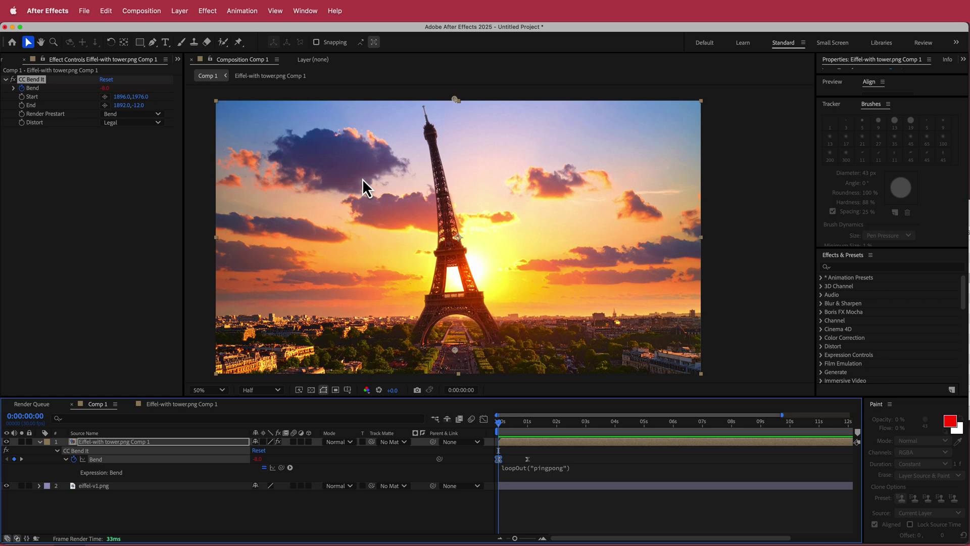
pyautogui.click(112, 487)
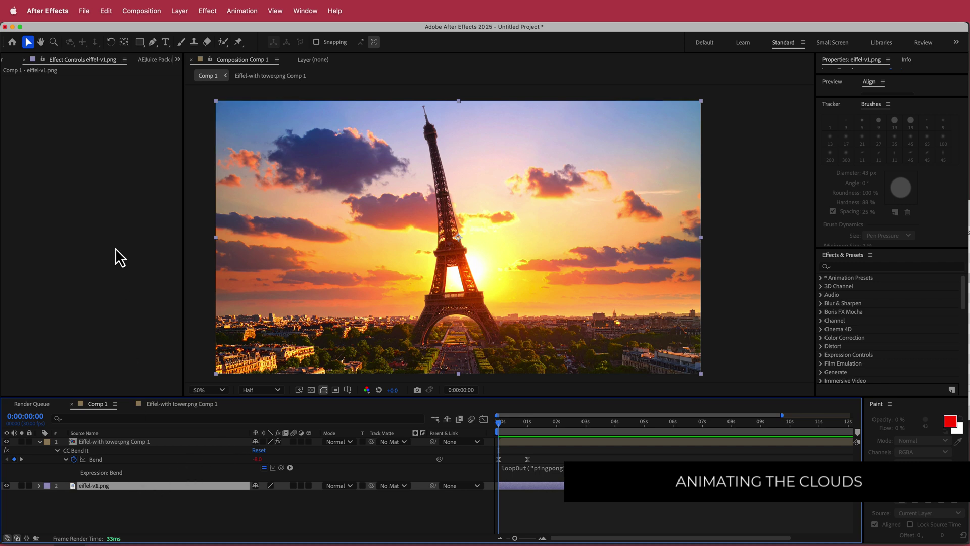
# Apply Corner Pin and keyframe Upper Left at -250,0 at the start
pyautogui.hotkey('ctrl', 'space')
pyautogui.write('corn')
pyautogui.press('Return')
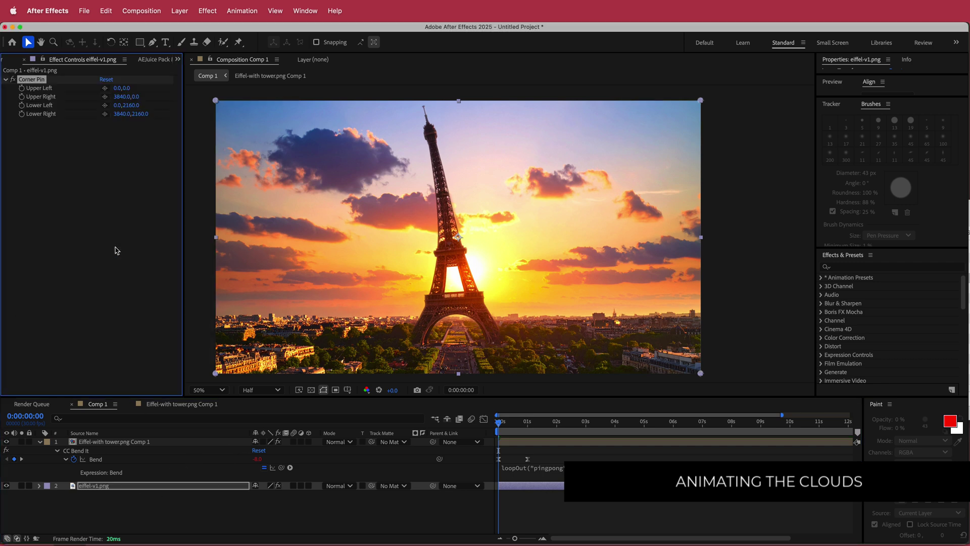
pyautogui.click(501, 424)
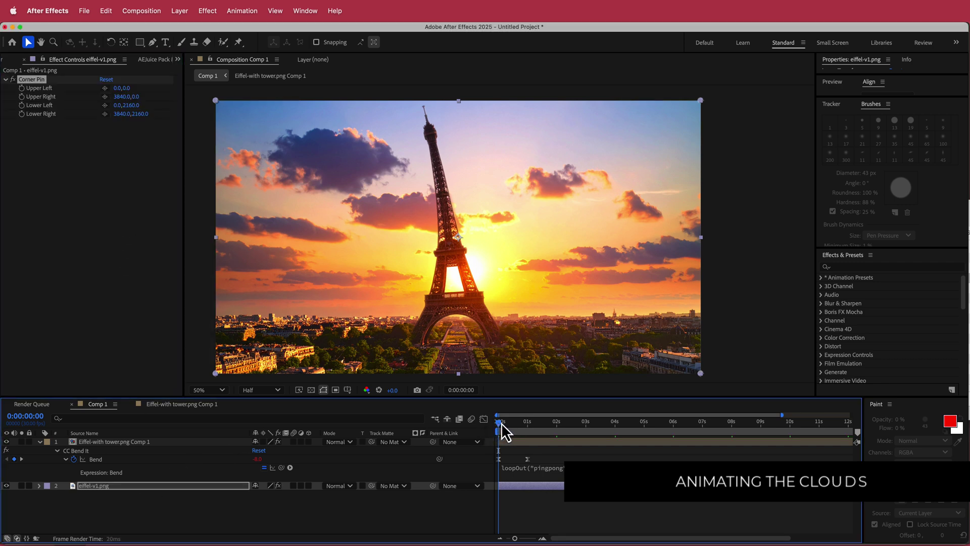
pyautogui.click(23, 97)
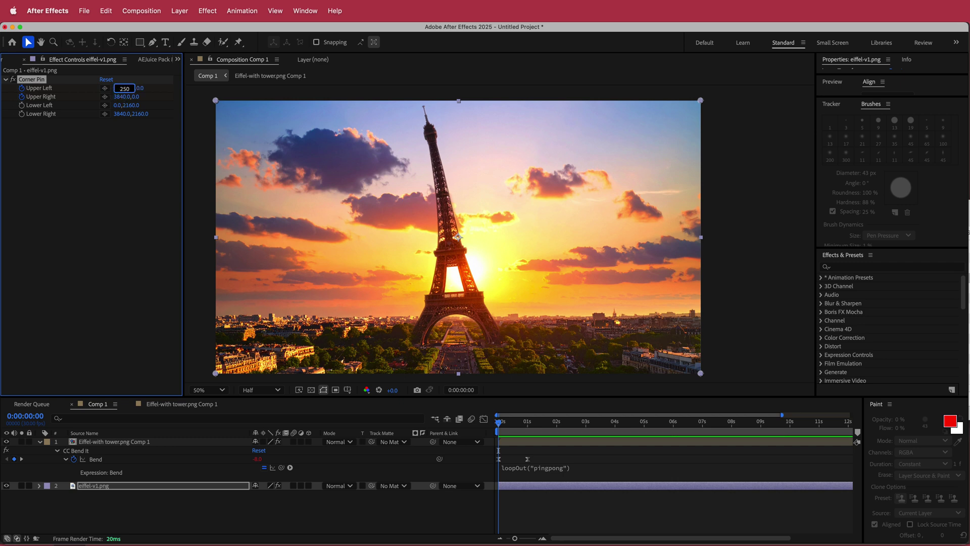
pyautogui.press('Return')
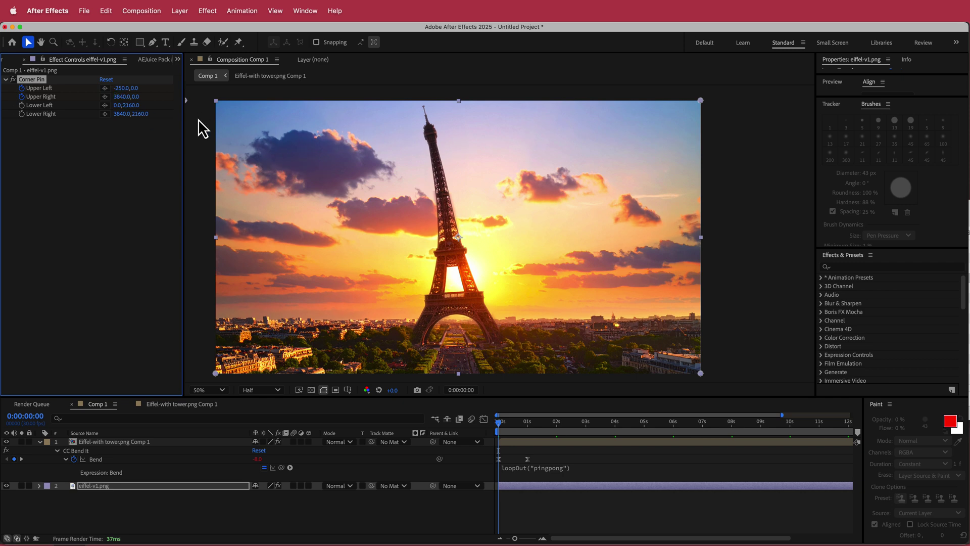
# At the last frame, reset Upper Left and set Upper Right to 4090,0
pyautogui.moveTo(501, 424); pyautogui.dragTo(957, 428)
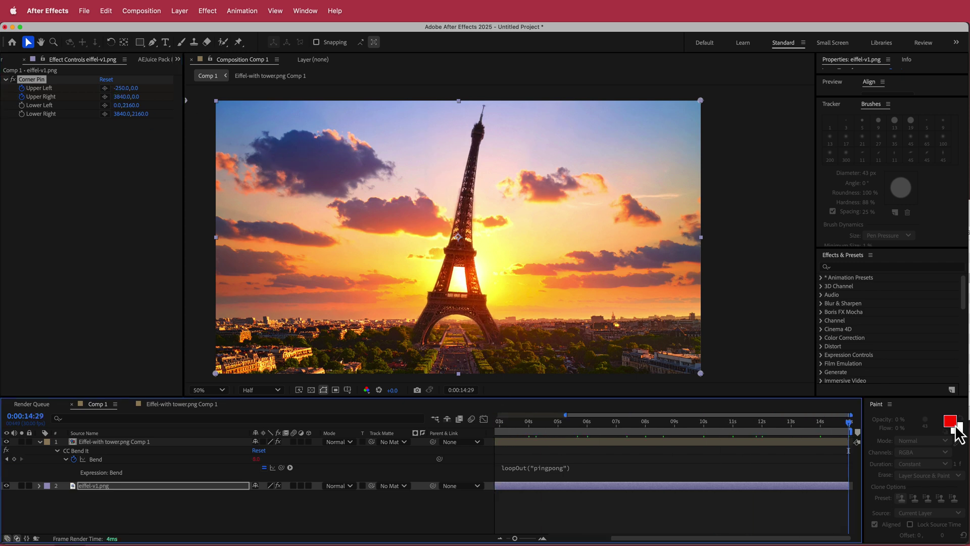
pyautogui.rightClick(123, 91)
pyautogui.click(157, 187)
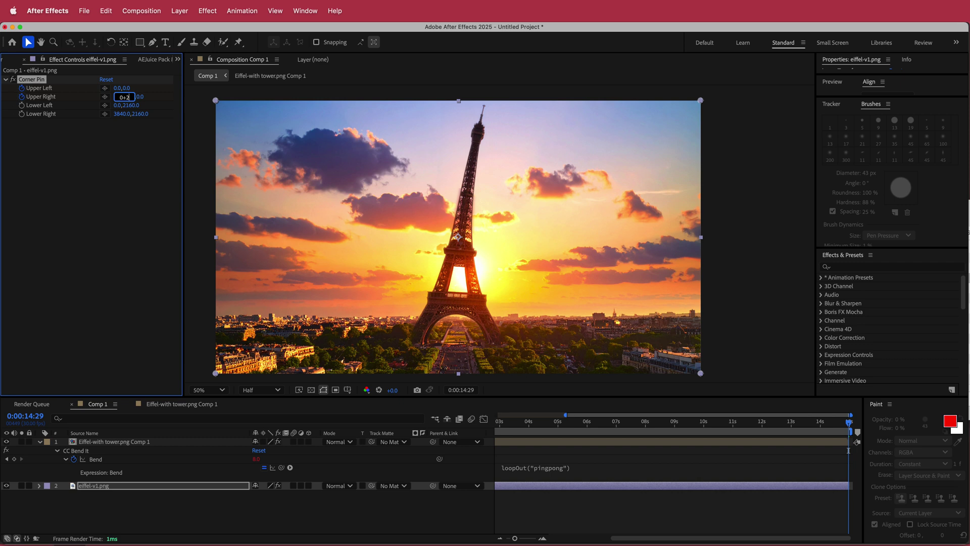
pyautogui.press('Return')
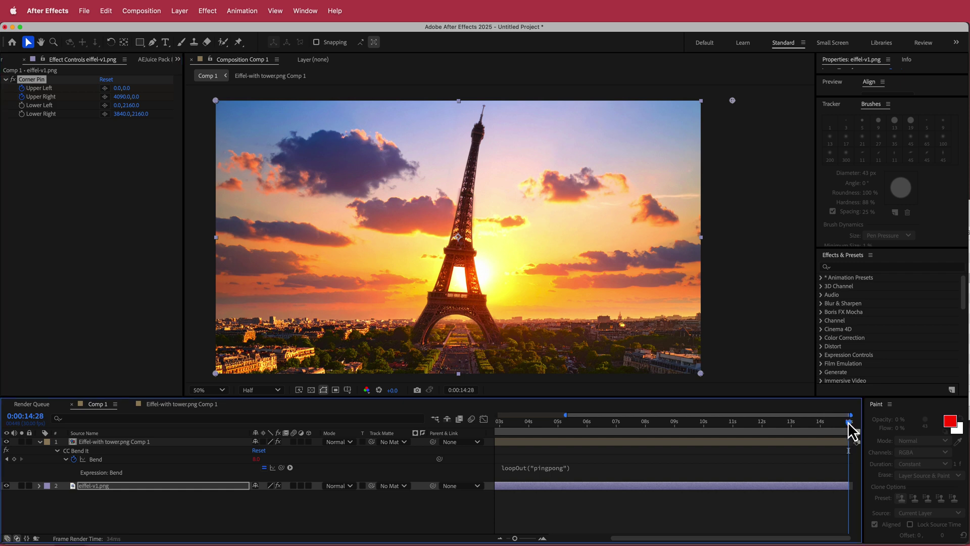
pyautogui.moveTo(850, 430); pyautogui.dragTo(492, 425)
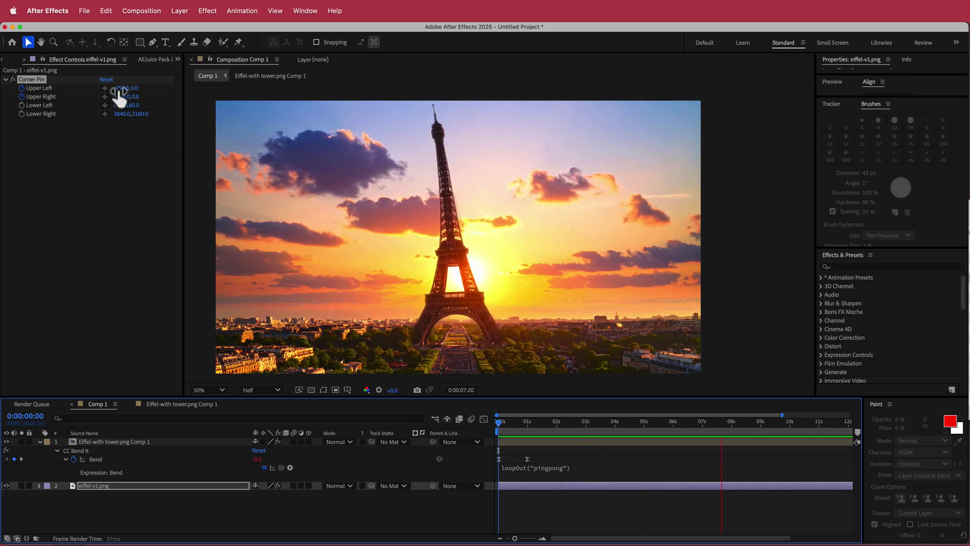
# Drag the second Bend keyframe later in time and preview the slower sway
pyautogui.press('space')
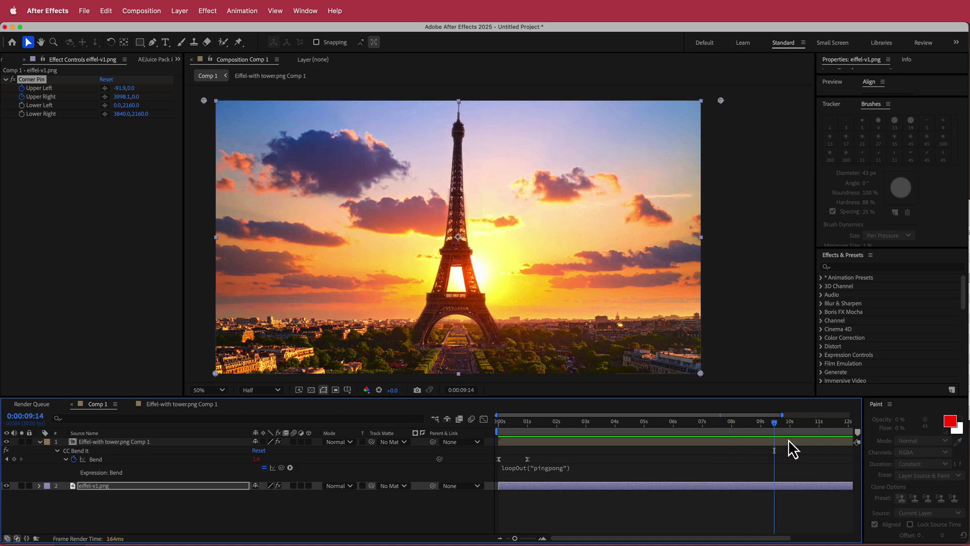
pyautogui.moveTo(775, 422); pyautogui.dragTo(453, 427)
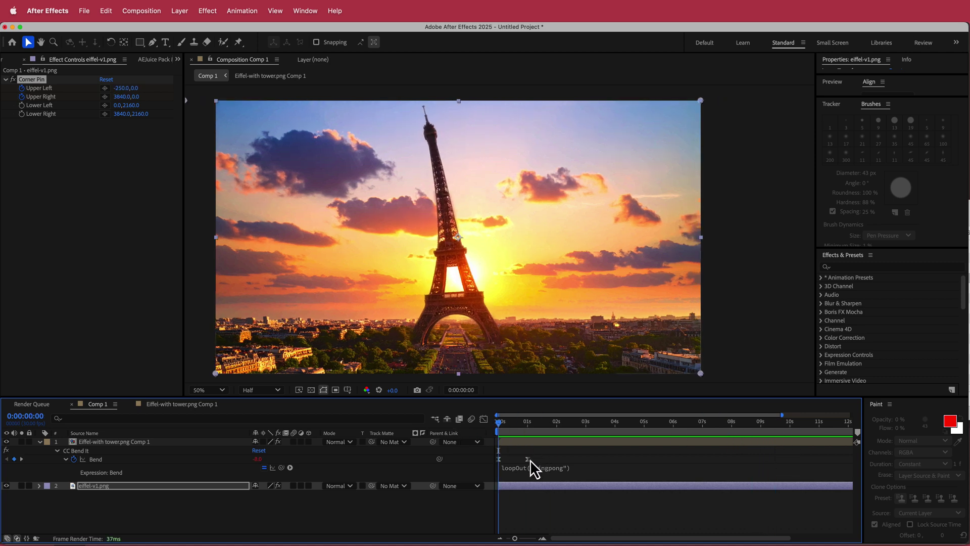
pyautogui.moveTo(529, 460); pyautogui.dragTo(547, 460)
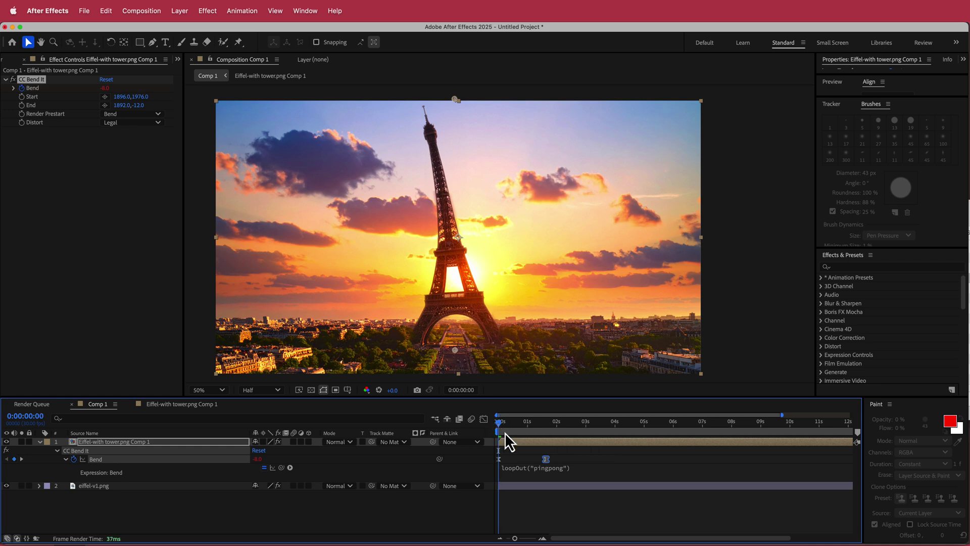
pyautogui.press('space')
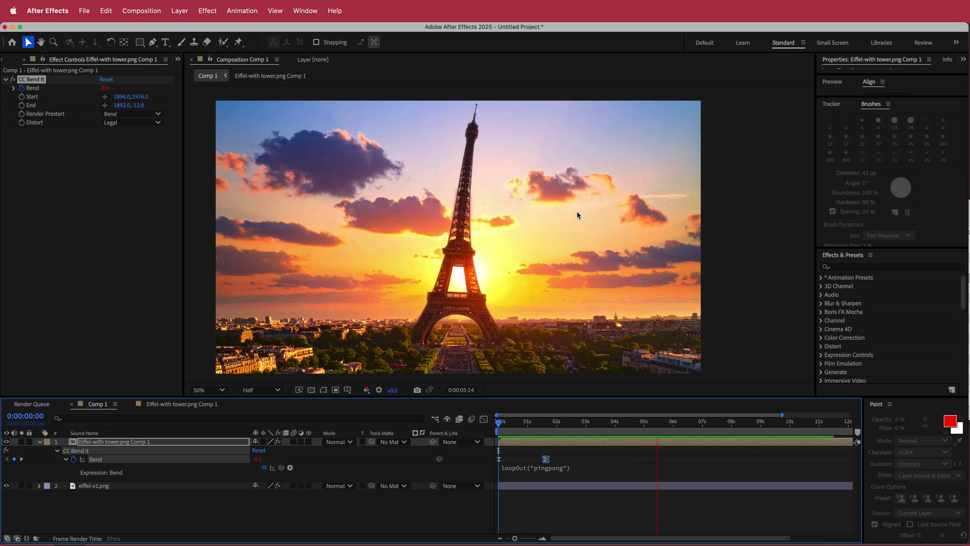
pyautogui.press('space')
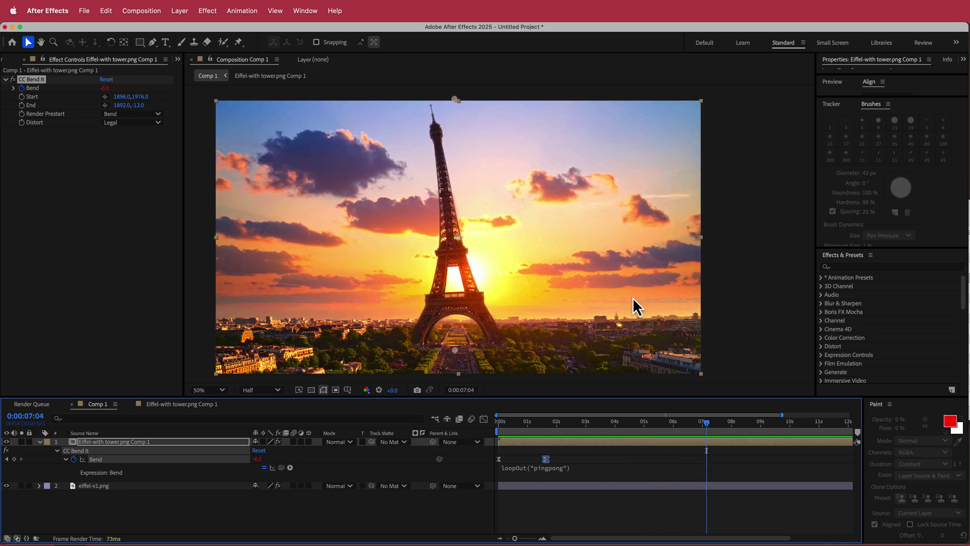
pyautogui.moveTo(712, 423); pyautogui.dragTo(266, 408)
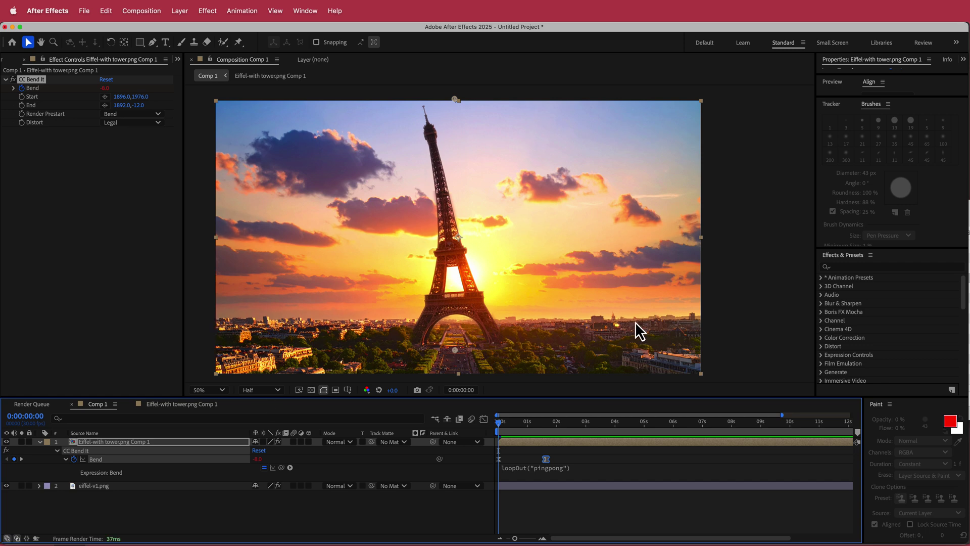
# Duplicate eiffel-v1.png and remove Corner Pin from the top copy
pyautogui.click(103, 487)
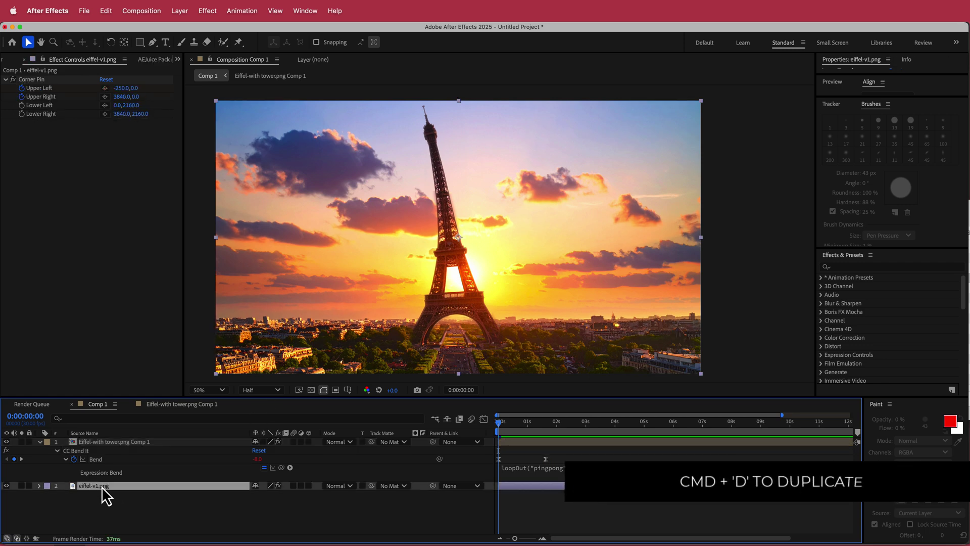
pyautogui.press('cmd+d')
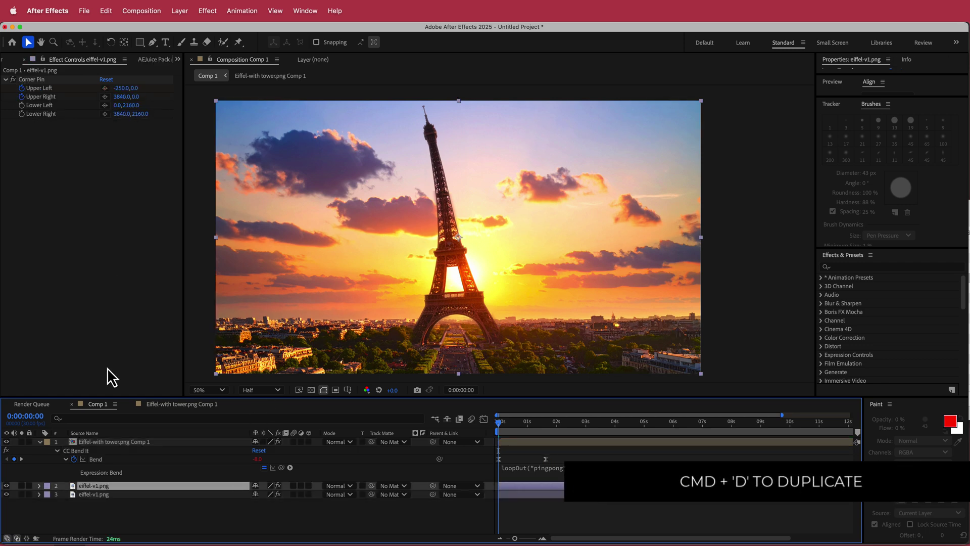
pyautogui.click(37, 79)
pyautogui.press('Delete')
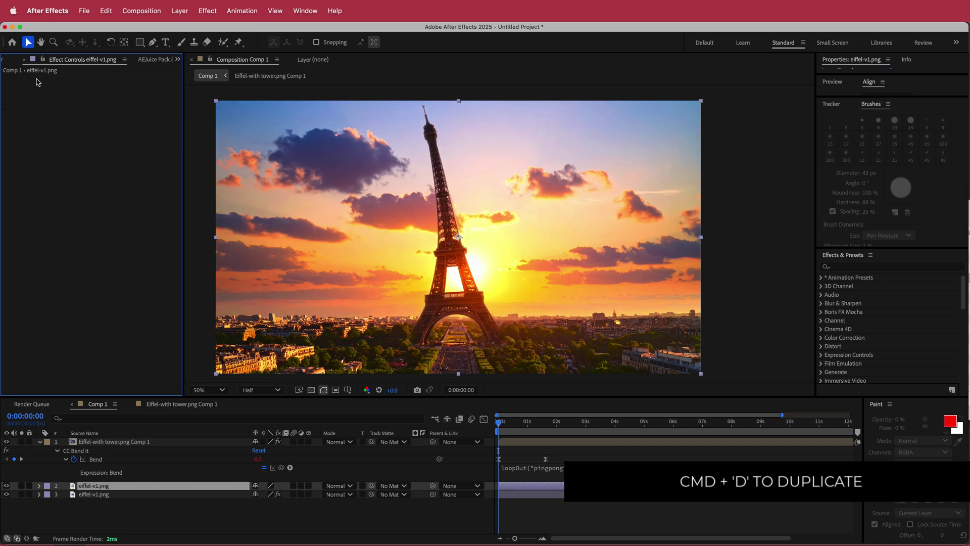
# Draw a closed pen mask around the city skyline on the copy
pyautogui.click(152, 43)
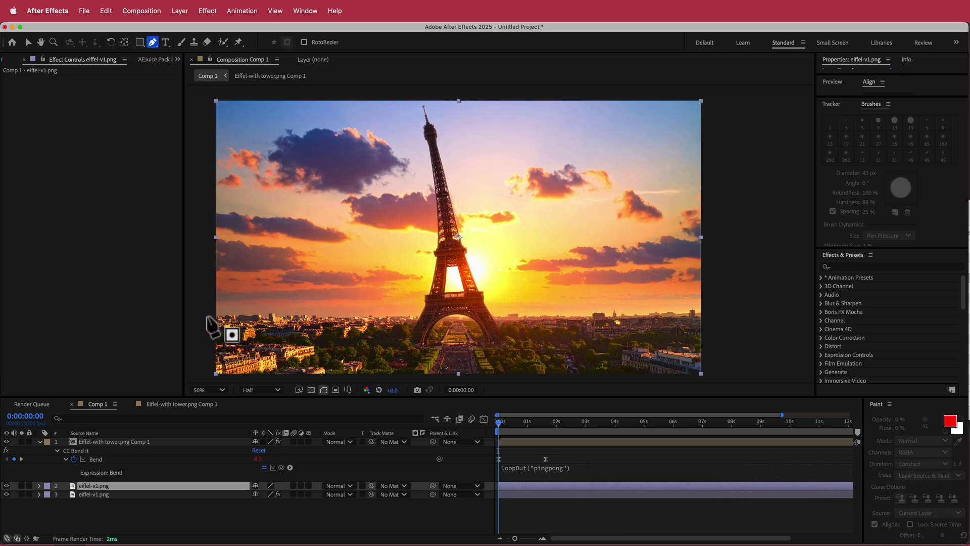
pyautogui.click(207, 313)
pyautogui.click(729, 311)
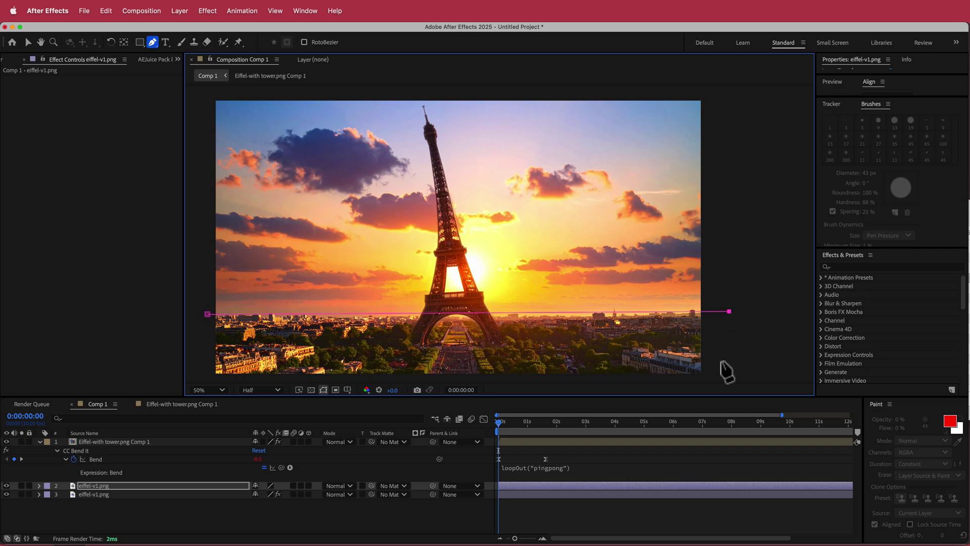
pyautogui.moveTo(727, 371); pyautogui.dragTo(722, 322)
pyautogui.click(720, 344)
pyautogui.click(474, 360)
pyautogui.click(226, 345)
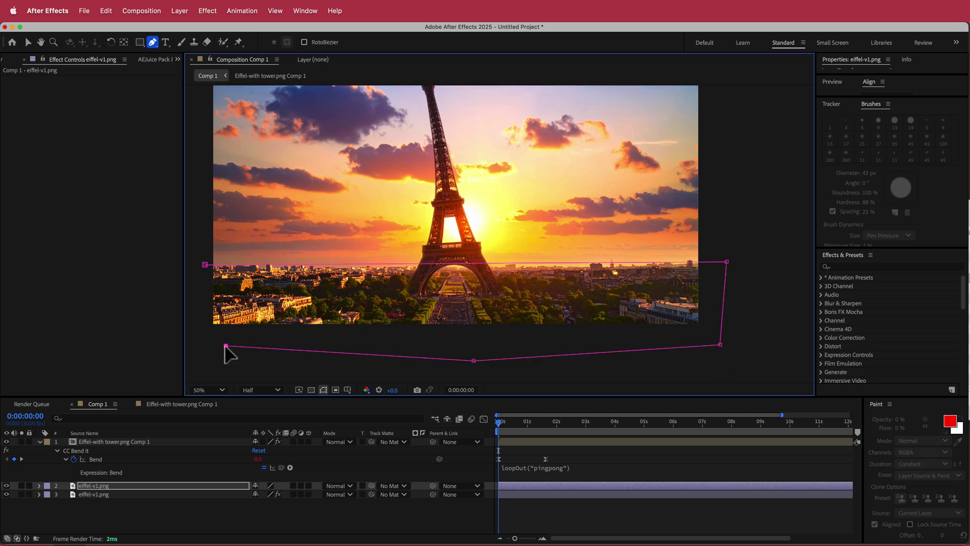
pyautogui.click(202, 335)
pyautogui.click(205, 264)
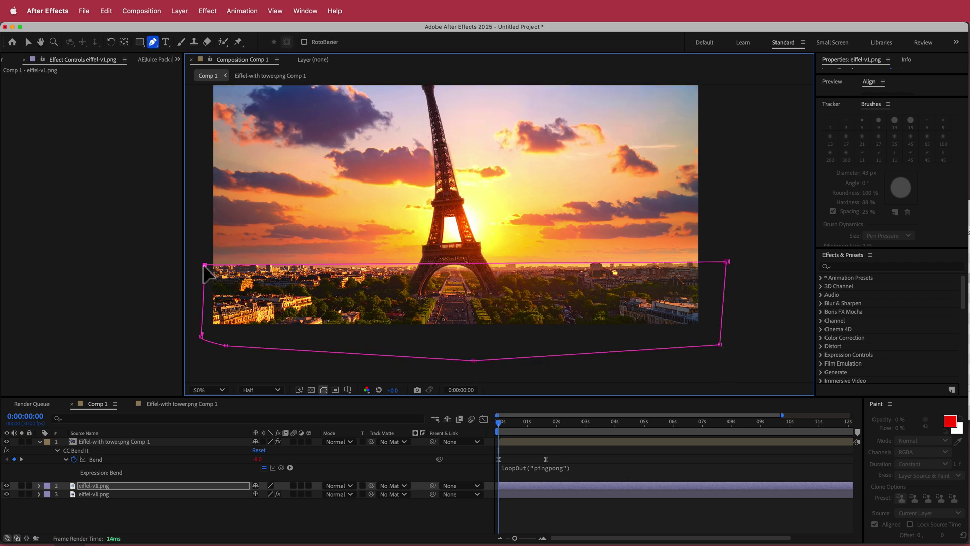
# Feather Mask 1 by 25 px, scrub to check the result, and deselect the layer
pyautogui.press('f')
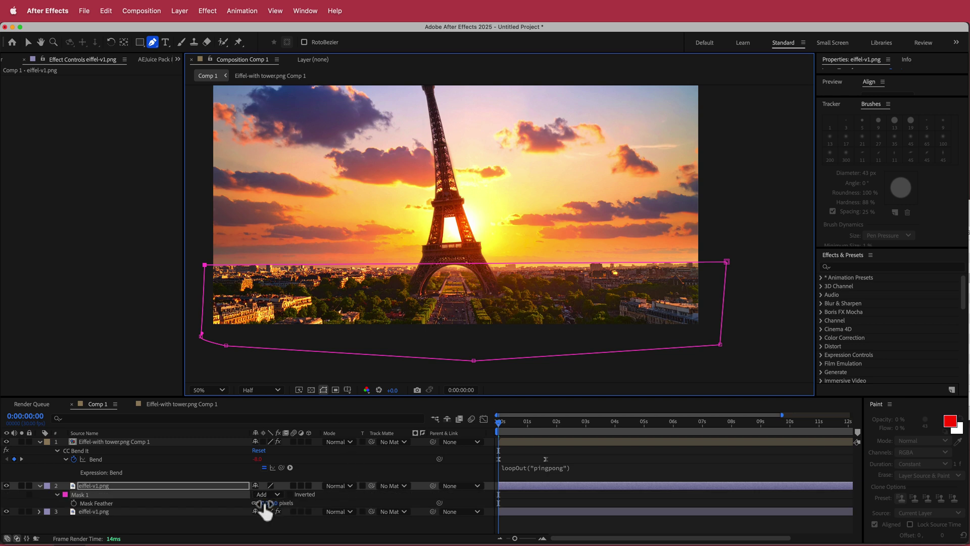
pyautogui.click(265, 504)
pyautogui.write('25')
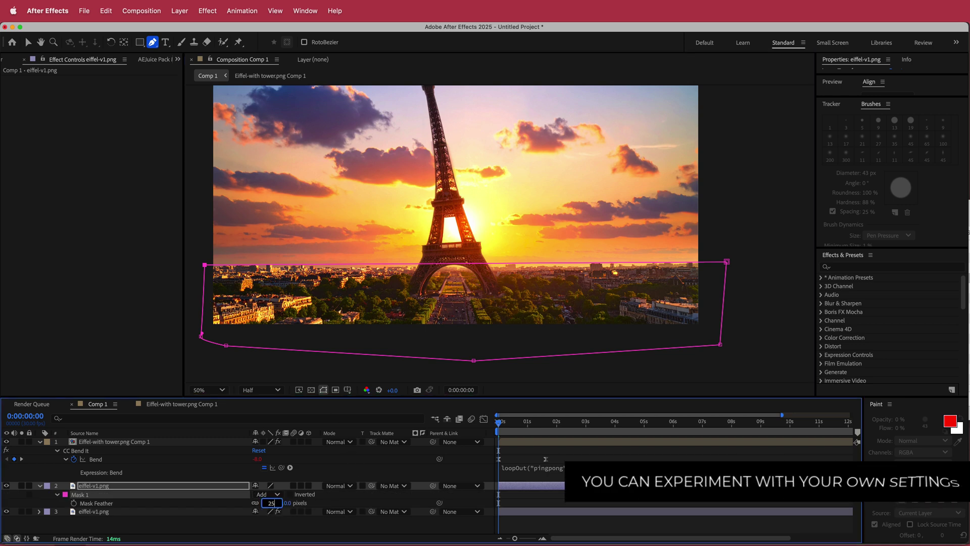
pyautogui.press('Return')
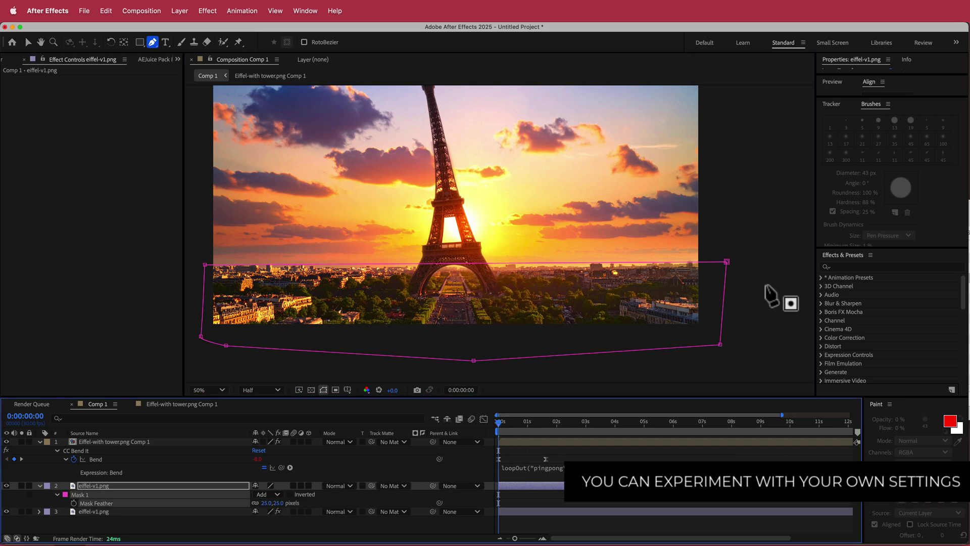
pyautogui.press('v')
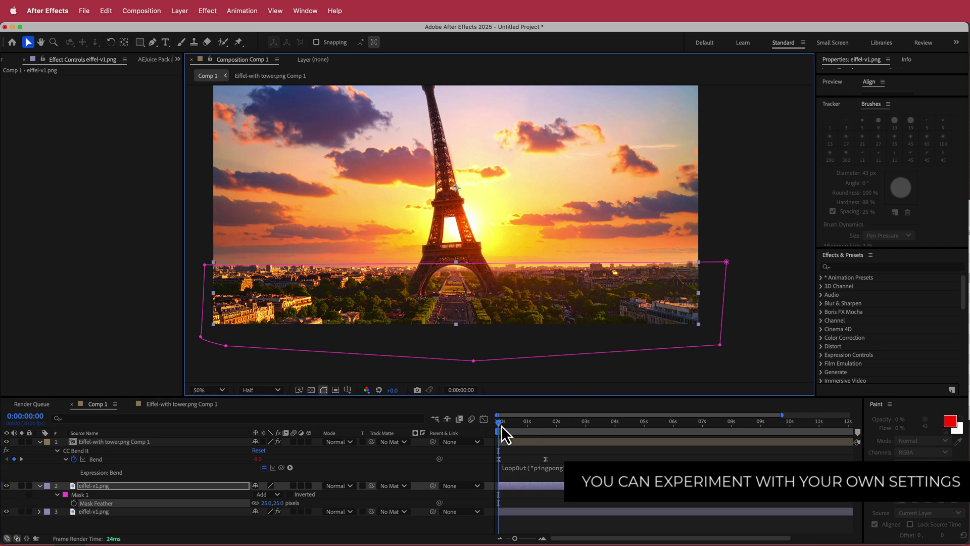
pyautogui.moveTo(502, 422); pyautogui.dragTo(373, 433)
pyautogui.click(736, 248)
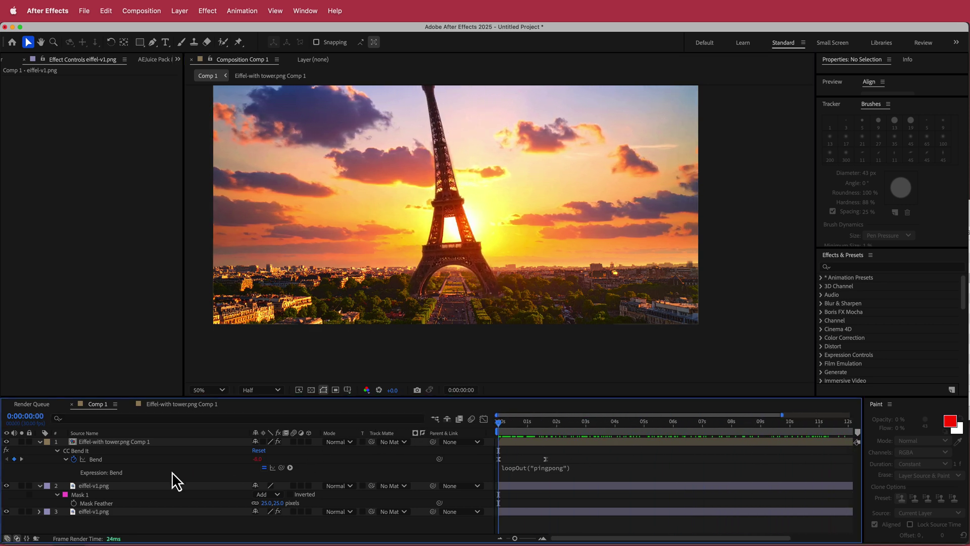
# Collapse the layer properties and add a new adjustment layer on top
pyautogui.click(41, 442)
pyautogui.click(39, 451)
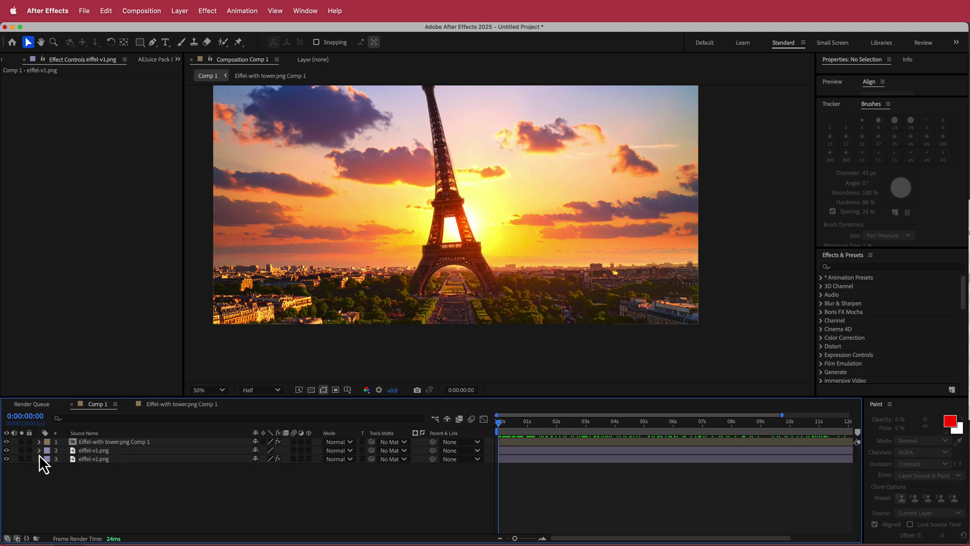
pyautogui.rightClick(318, 443)
pyautogui.moveTo(335, 450)
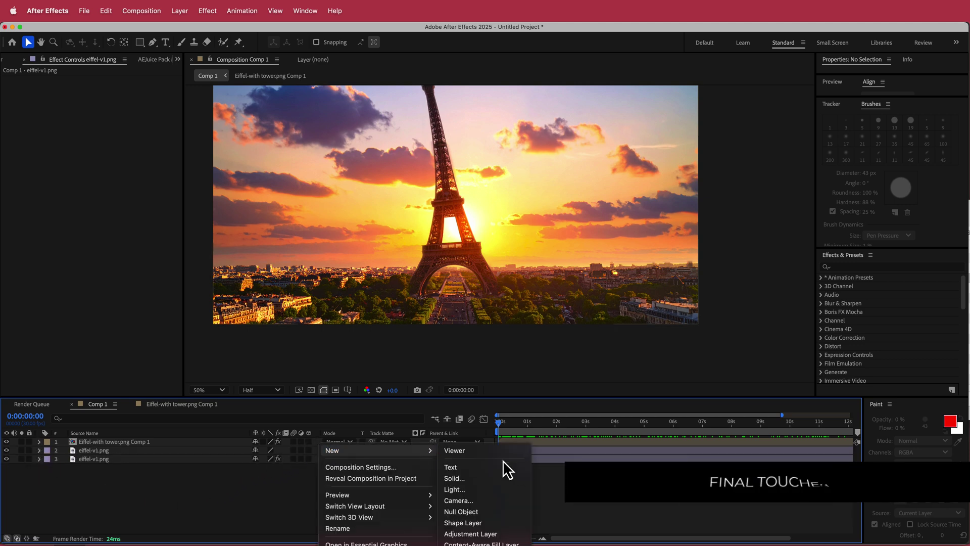
pyautogui.click(507, 533)
# Apply Curves to the adjustment layer and pull the curve down to darken
pyautogui.hotkey('ctrl', 'space')
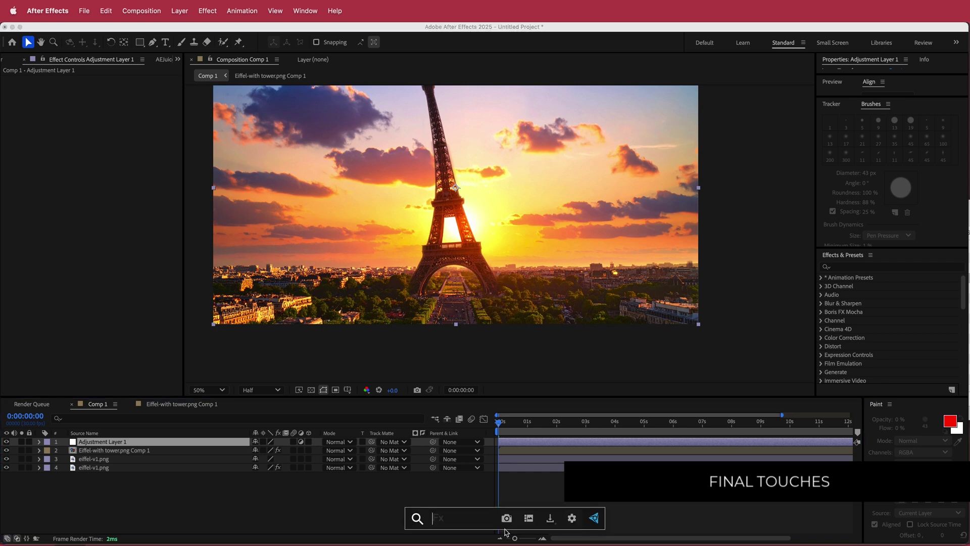
pyautogui.write('cur')
pyautogui.press('Return')
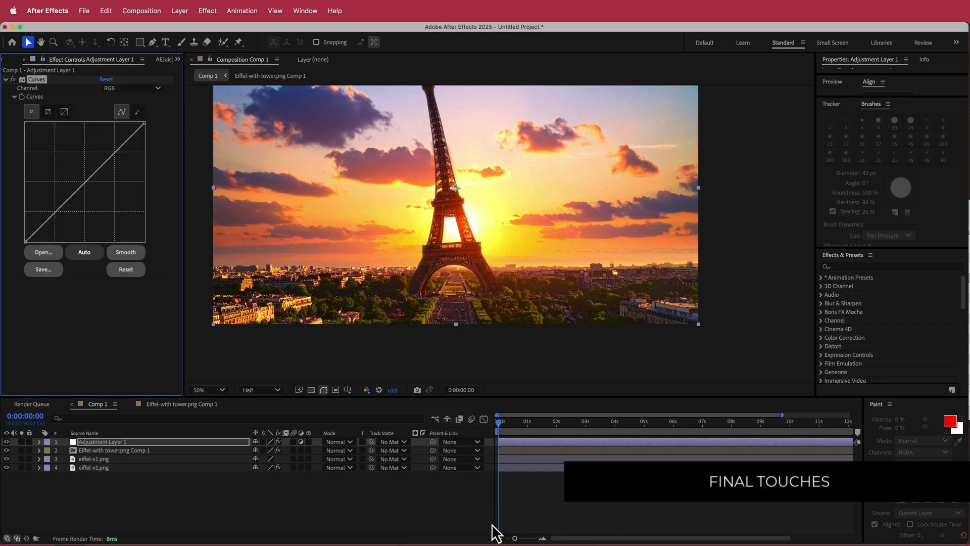
pyautogui.moveTo(57, 213); pyautogui.dragTo(61, 213)
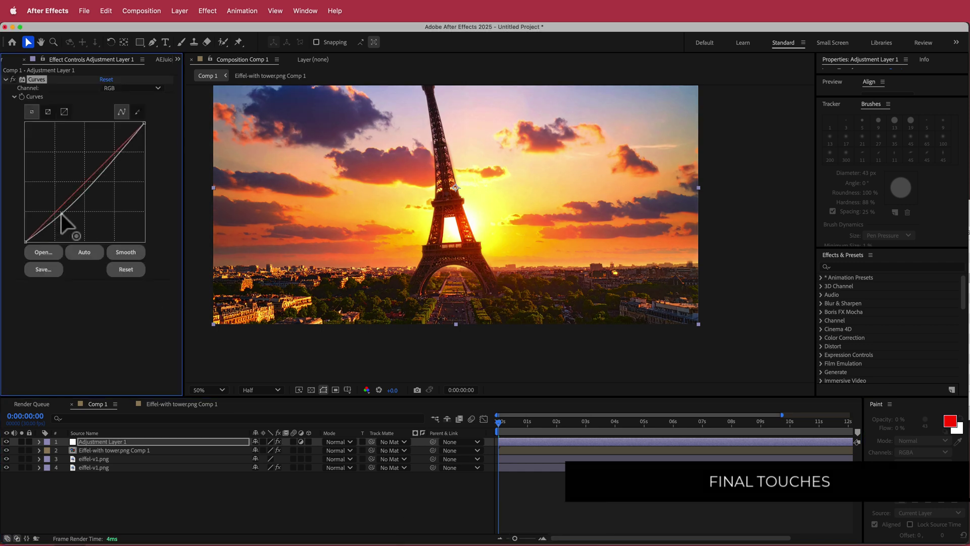
pyautogui.moveTo(118, 155); pyautogui.dragTo(124, 159)
pyautogui.moveTo(60, 210); pyautogui.dragTo(59, 210)
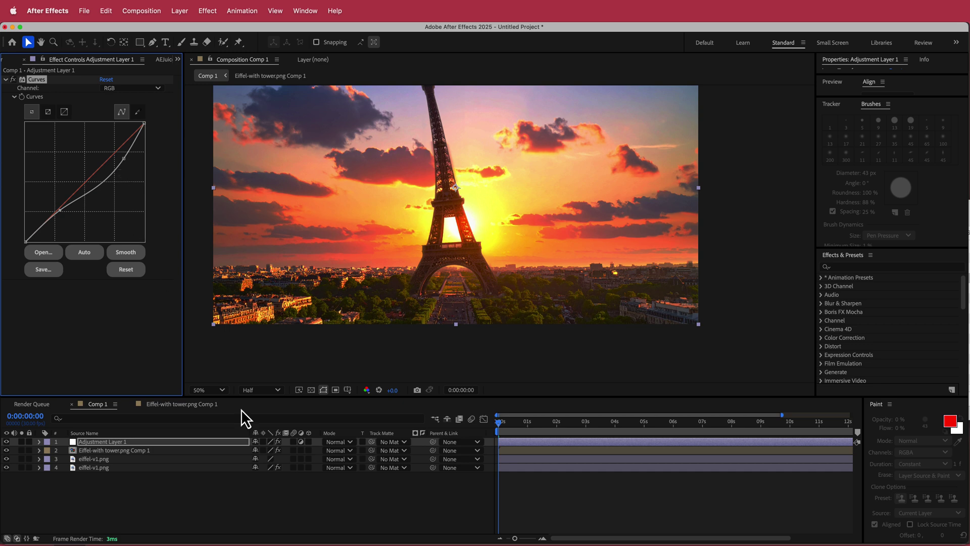
# Add a second adjustment layer with a Lumetri Color effect
pyautogui.rightClick(419, 444)
pyautogui.moveTo(445, 451)
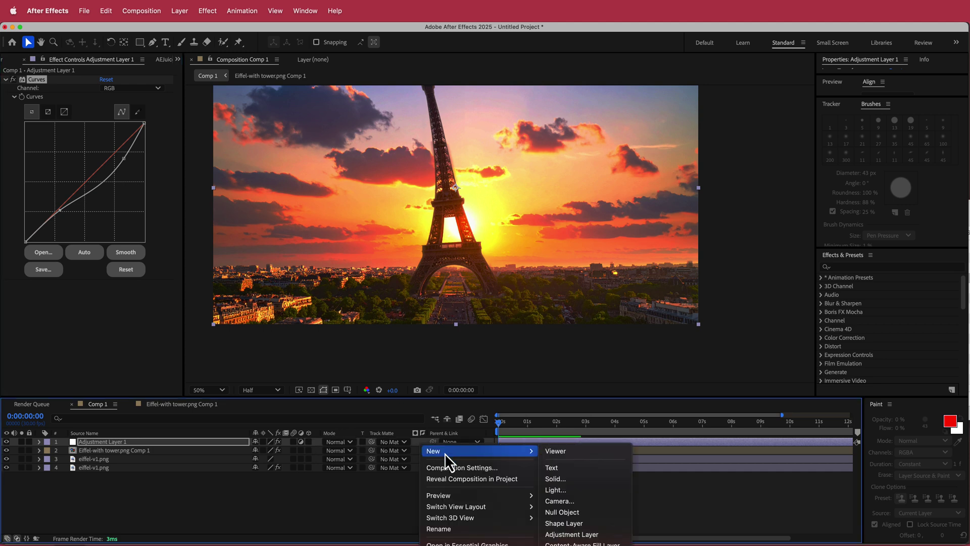
pyautogui.click(599, 535)
pyautogui.hotkey('ctrl', 'space')
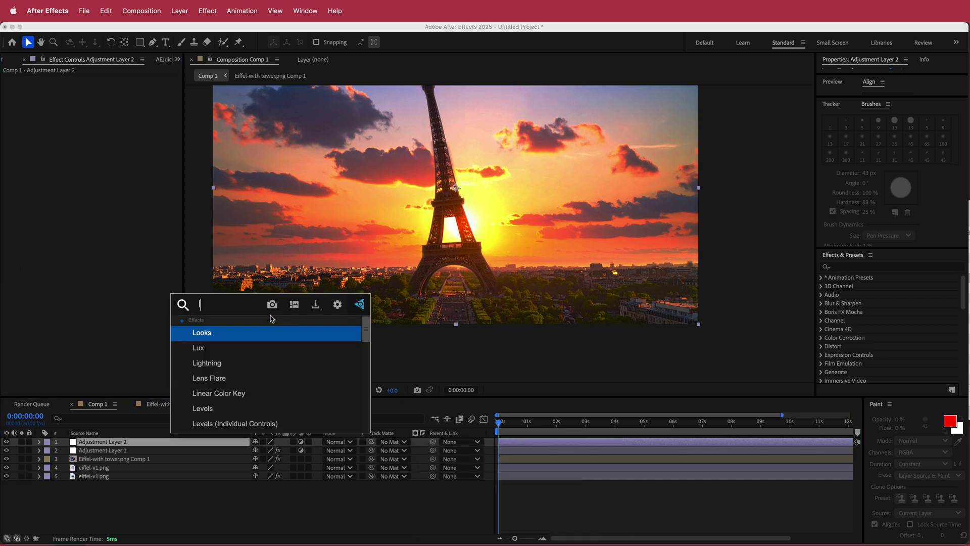
pyautogui.write('lum')
pyautogui.press('Down')
pyautogui.press('Return')
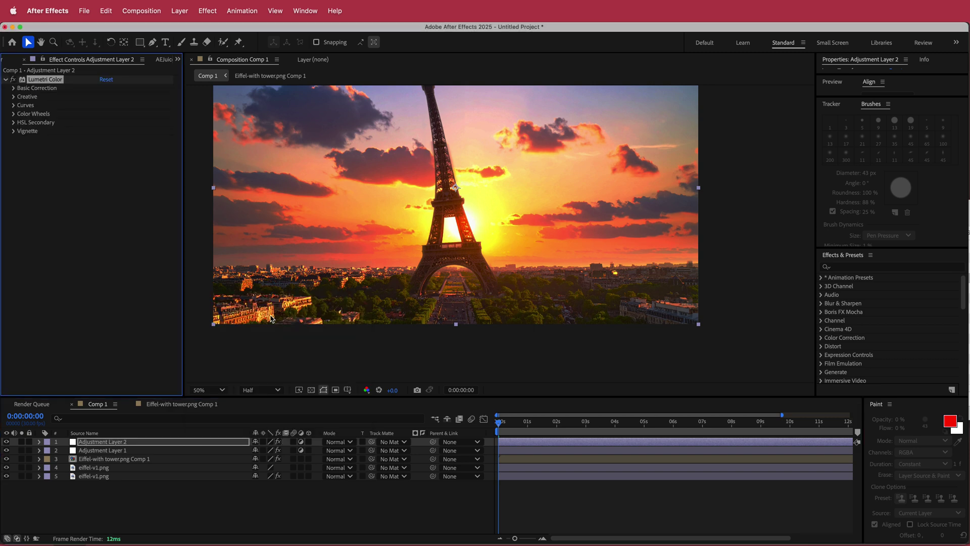
# Choose the SL GOLD RUSH LDR Creative look at 40 intensity and scrub the result
pyautogui.click(14, 96)
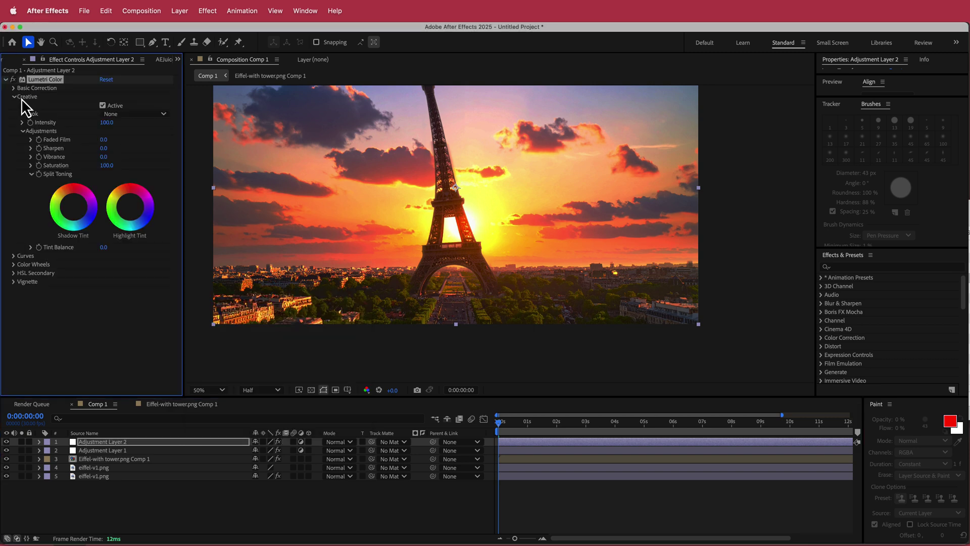
pyautogui.click(147, 114)
pyautogui.scroll(-8, 193, 283)
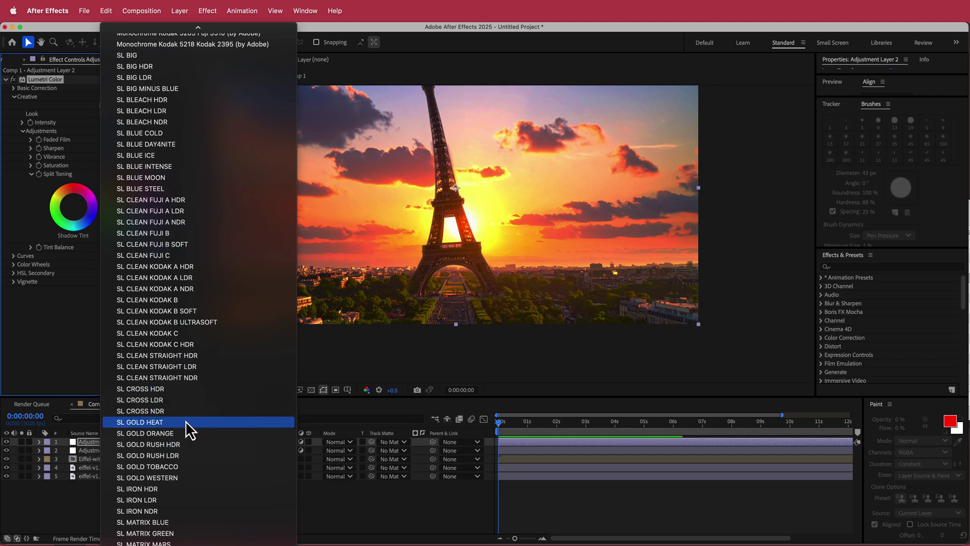
pyautogui.click(185, 465)
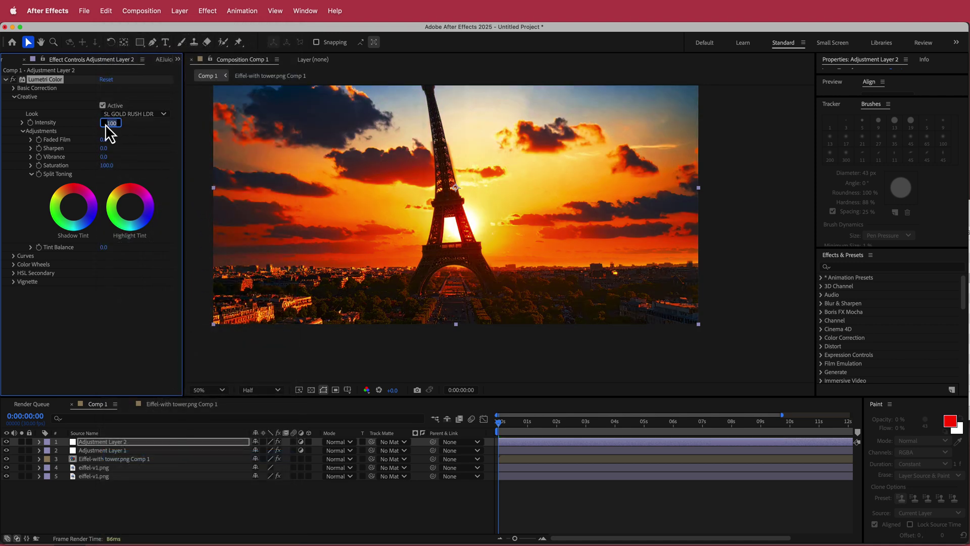
pyautogui.write('60')
pyautogui.press('Return')
pyautogui.click(105, 124)
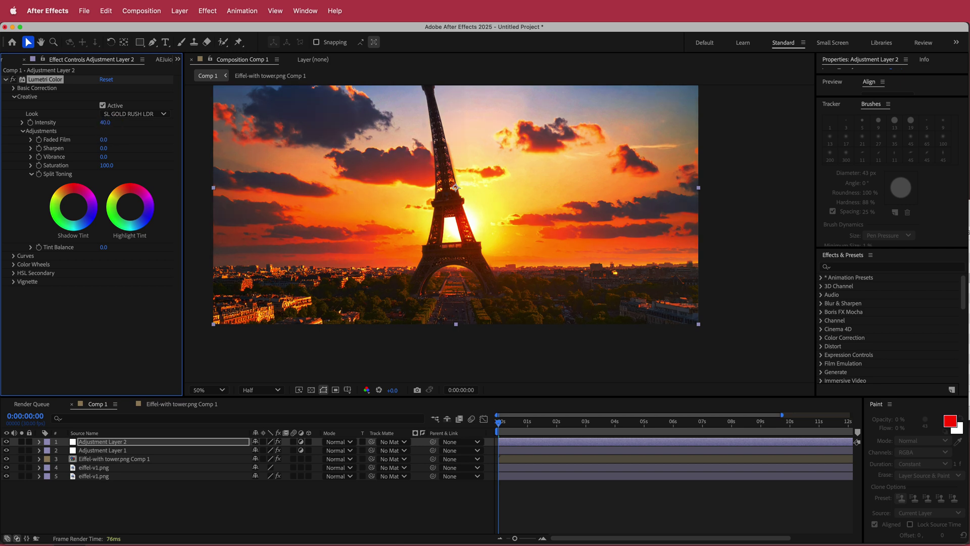
pyautogui.moveTo(505, 419); pyautogui.dragTo(418, 422)
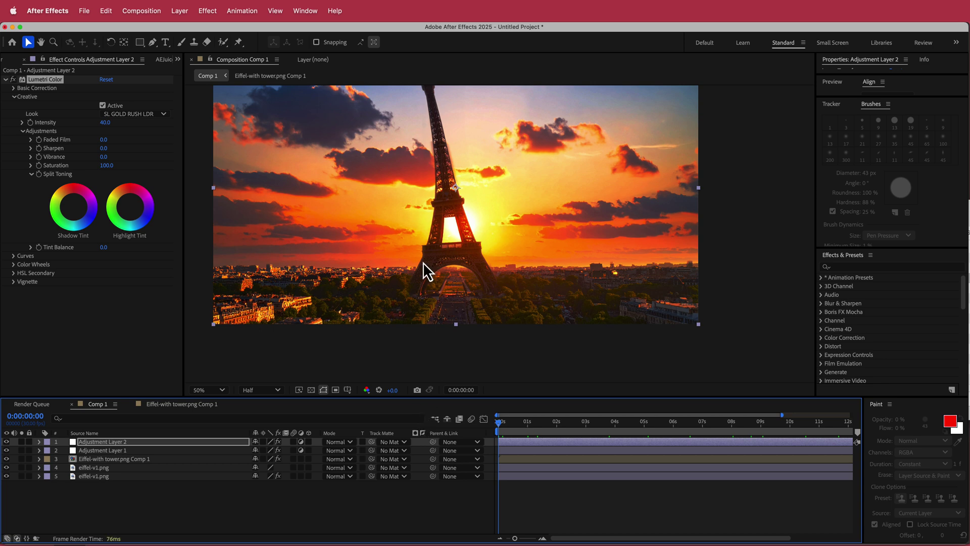
# Add a third adjustment layer with a Noise effect at 10% amount
pyautogui.rightClick(318, 445)
pyautogui.moveTo(342, 452)
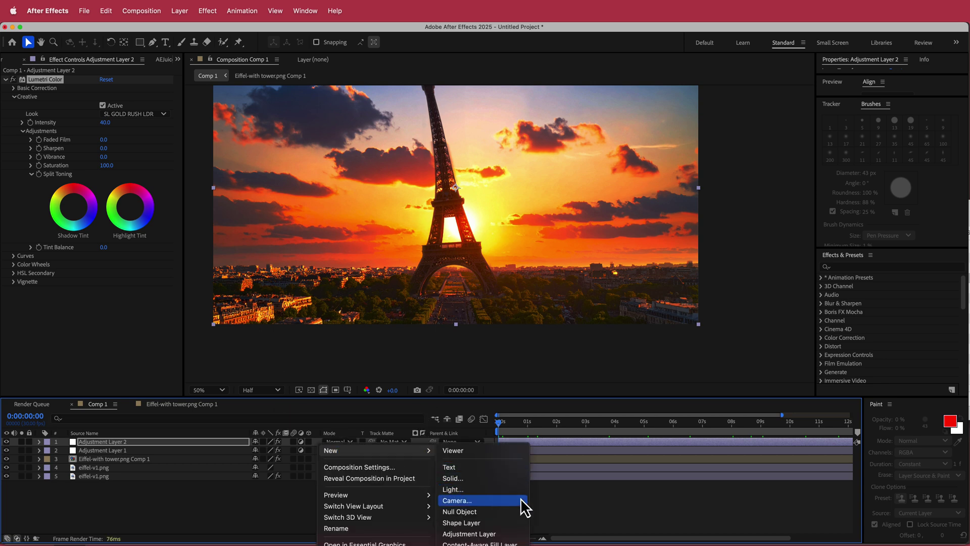
pyautogui.click(503, 534)
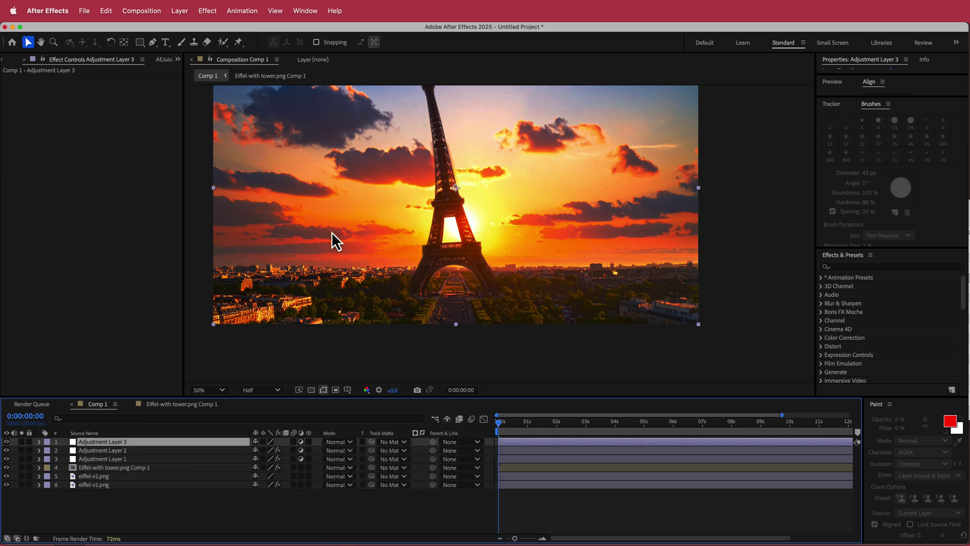
pyautogui.hotkey('ctrl', 'space')
pyautogui.write('ois')
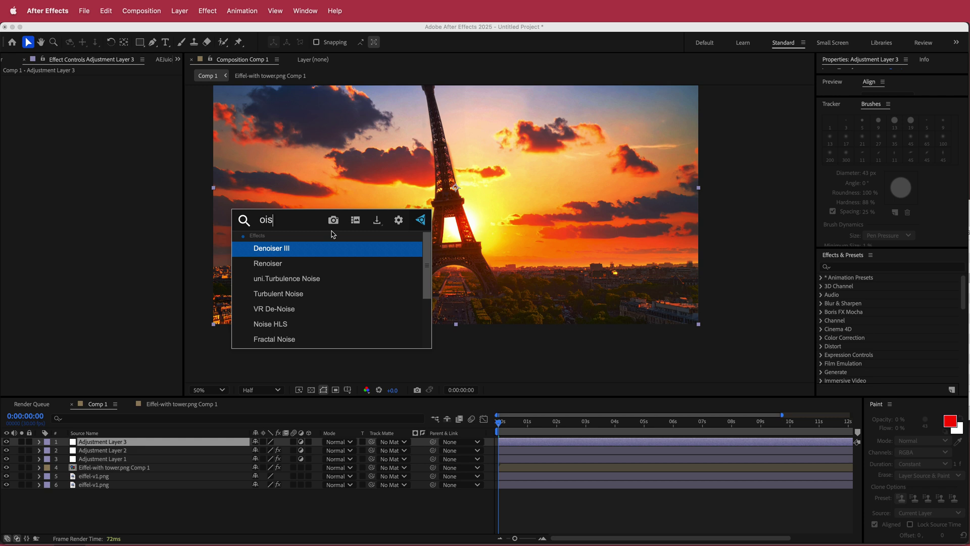
pyautogui.press('BackSpace')
pyautogui.press('BackSpace')
pyautogui.press('BackSpace')
pyautogui.write('noise')
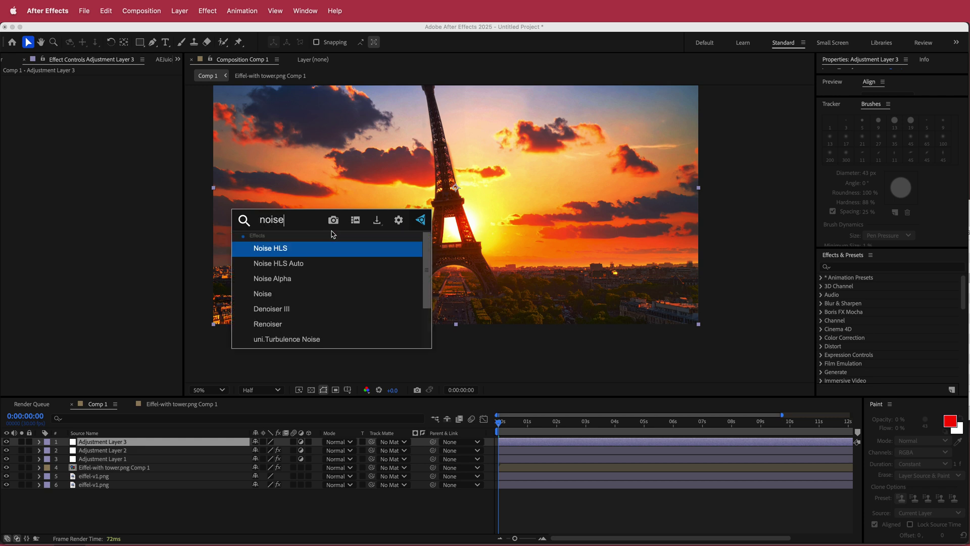
pyautogui.press('Down')
pyautogui.press('Down')
pyautogui.press('Down')
pyautogui.press('Return')
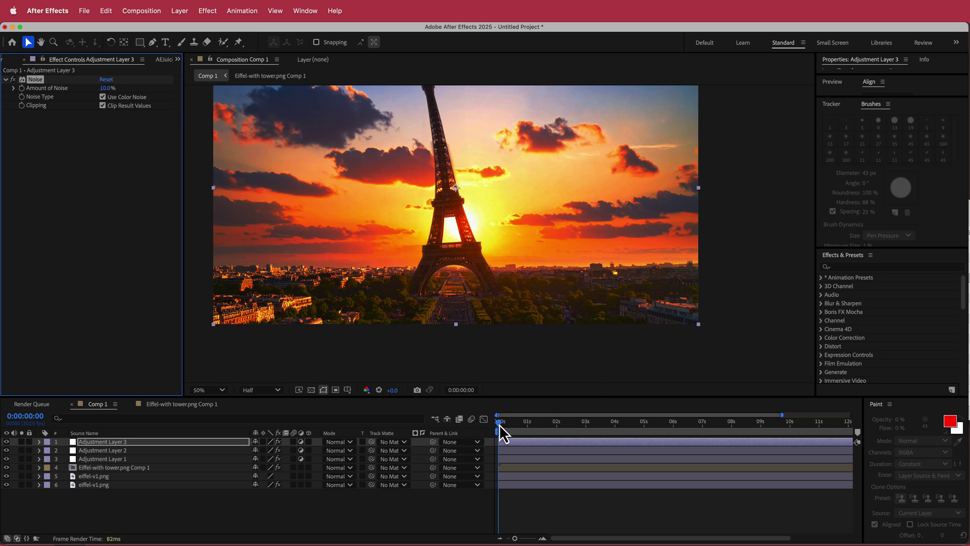
pyautogui.moveTo(499, 425); pyautogui.dragTo(756, 407)
pyautogui.scroll(-2, 591, 157)
pyautogui.press('.')
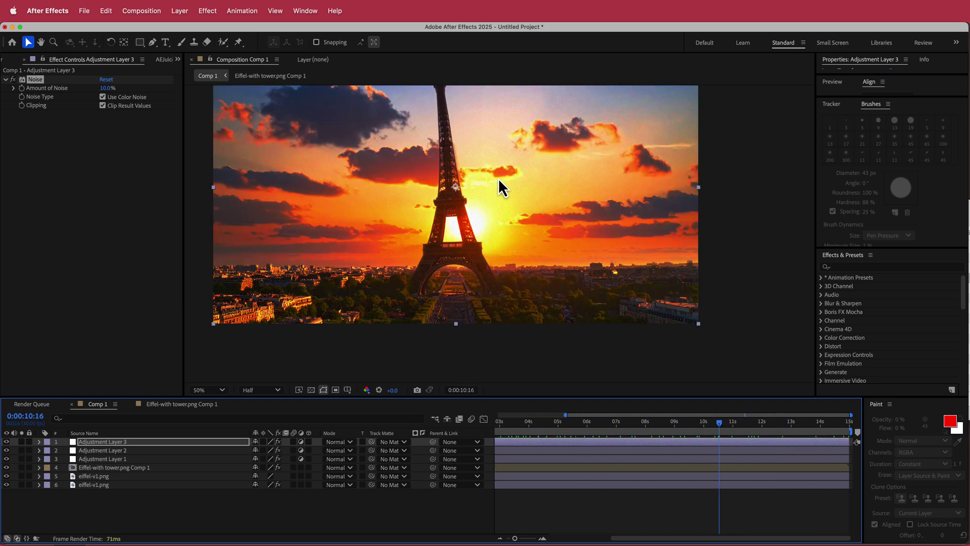
pyautogui.click(221, 390)
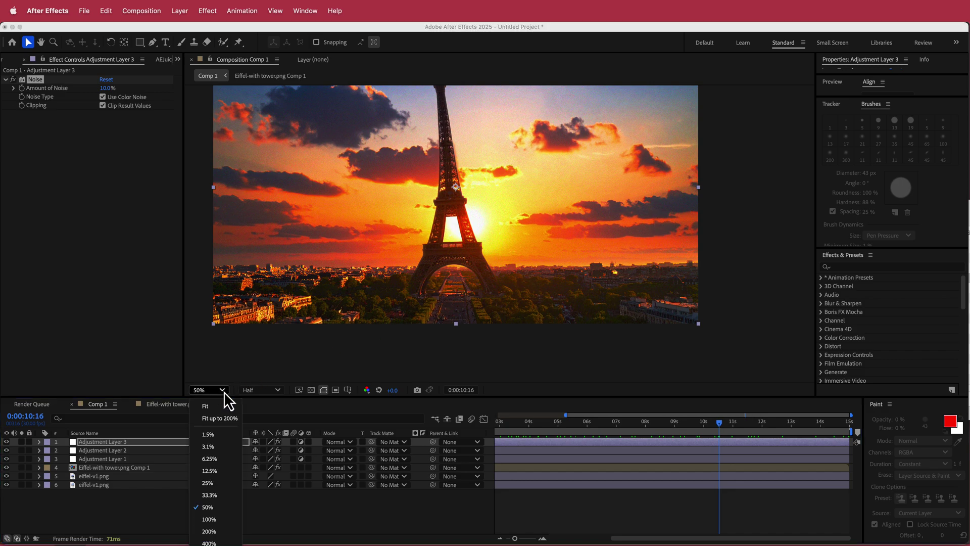